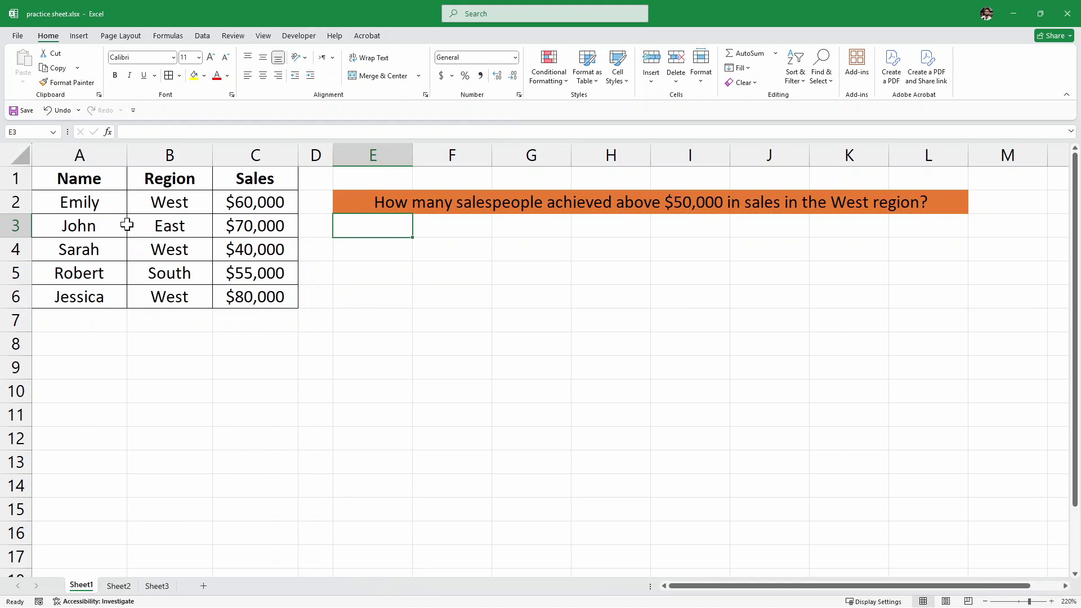
Review the Name, Region and Sales headers and the West region sales question.
click(73, 182)
click(185, 177)
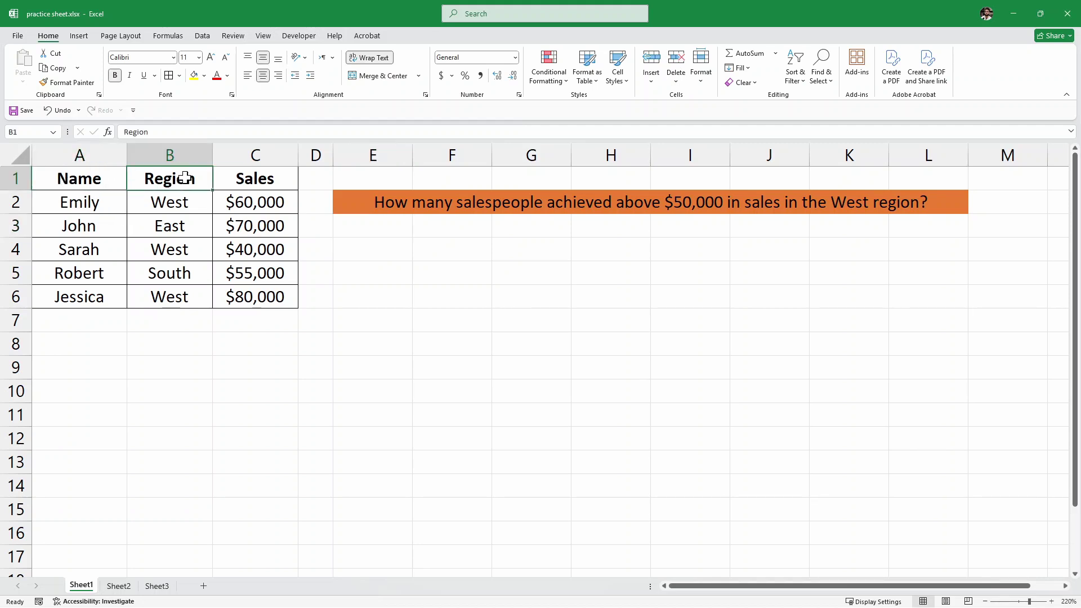
click(265, 186)
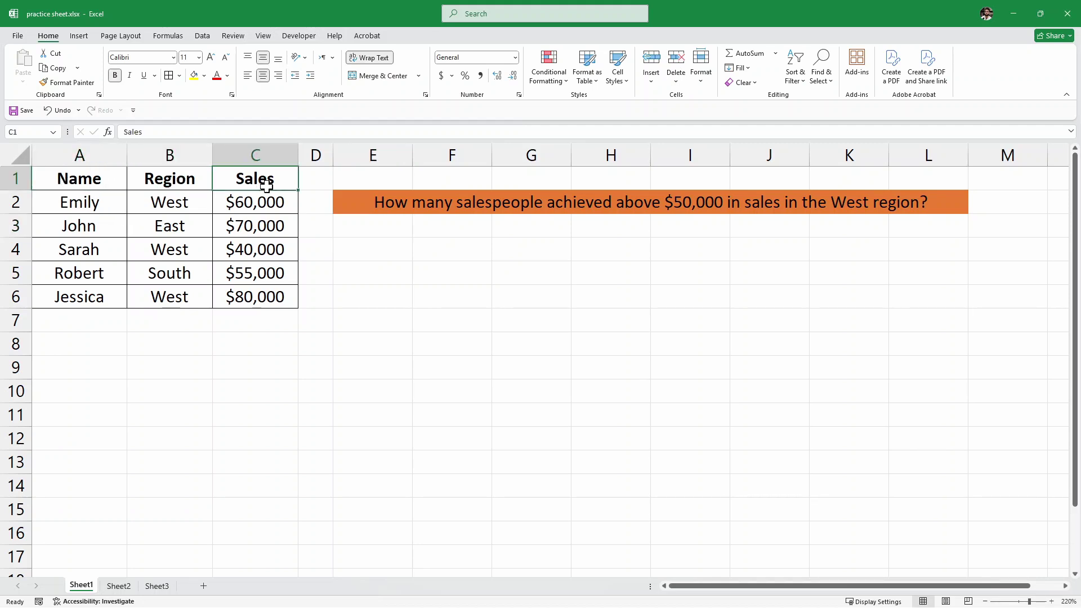
click(364, 204)
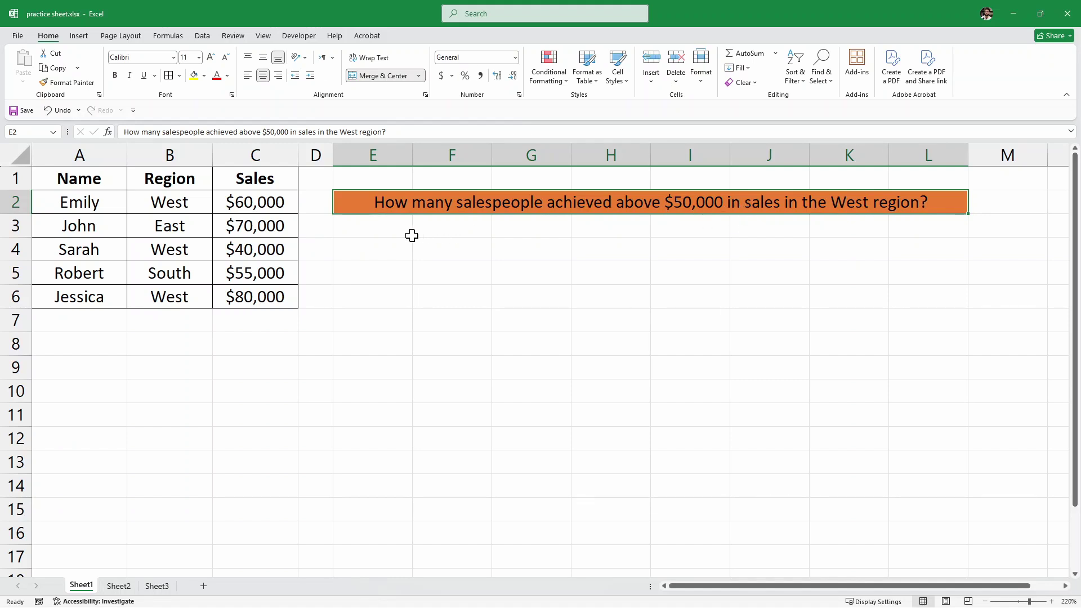
Enter =COUNTIFS(B2:B6,"West",C2:C6,">50000") in E3, returning 2.
double_click(388, 233)
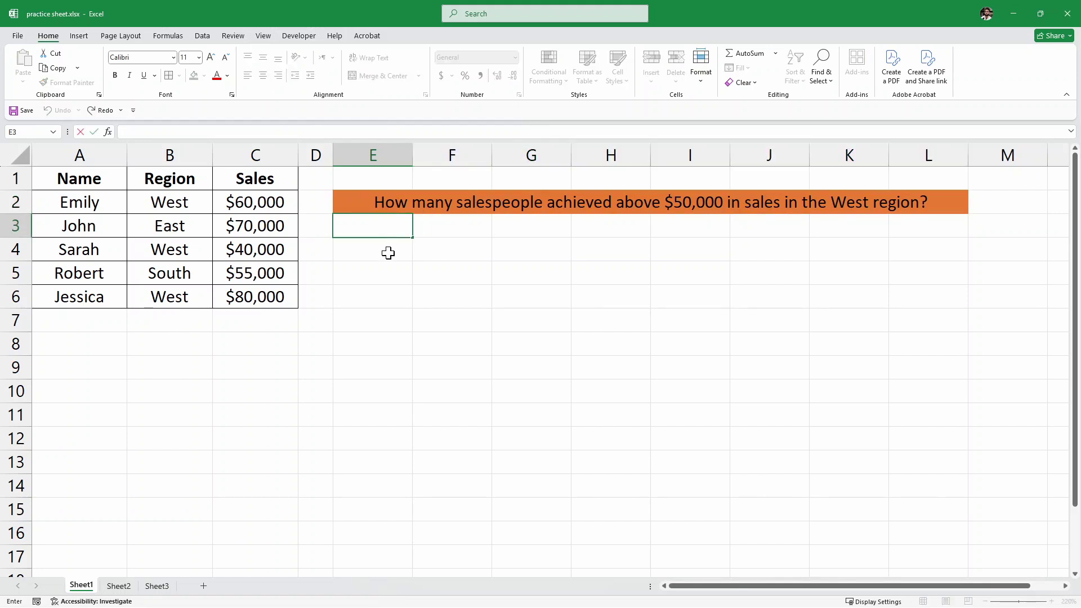
text(=CO)
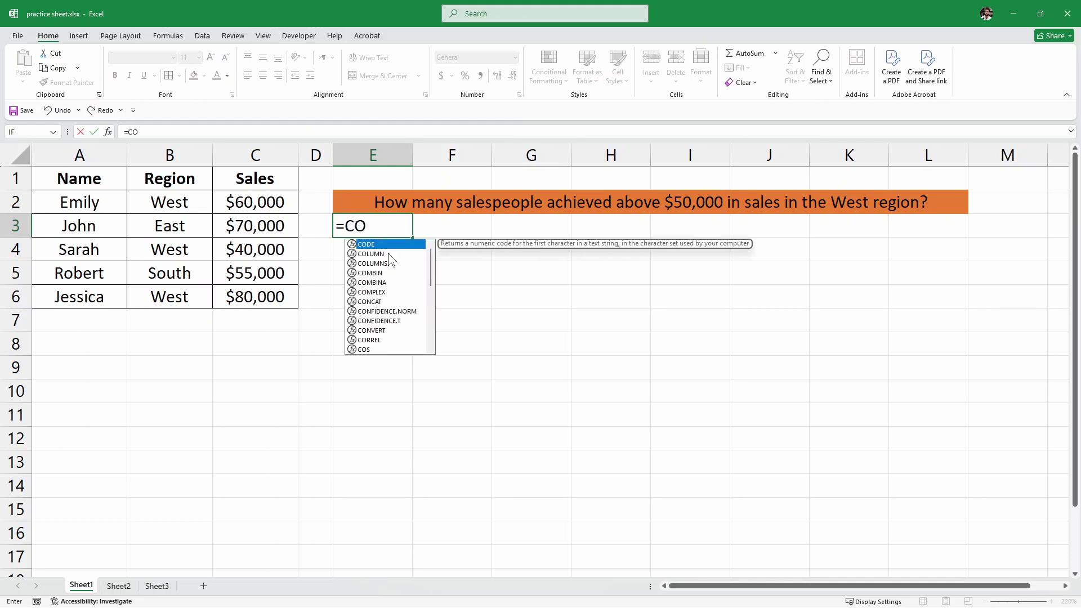
text(UNTIFS()
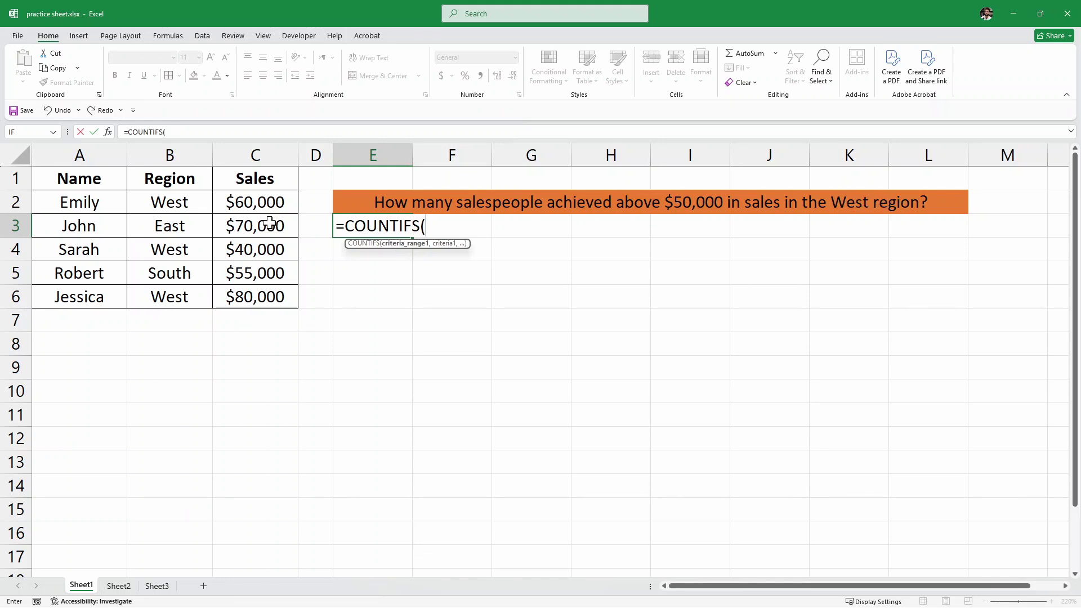
drag(167, 198, 186, 292)
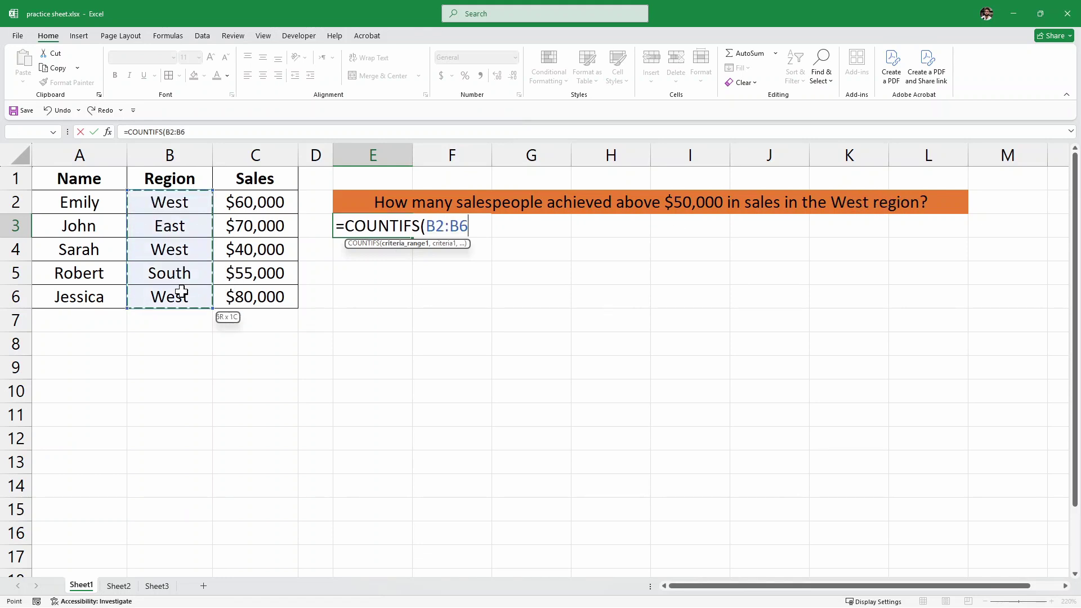
text(,)
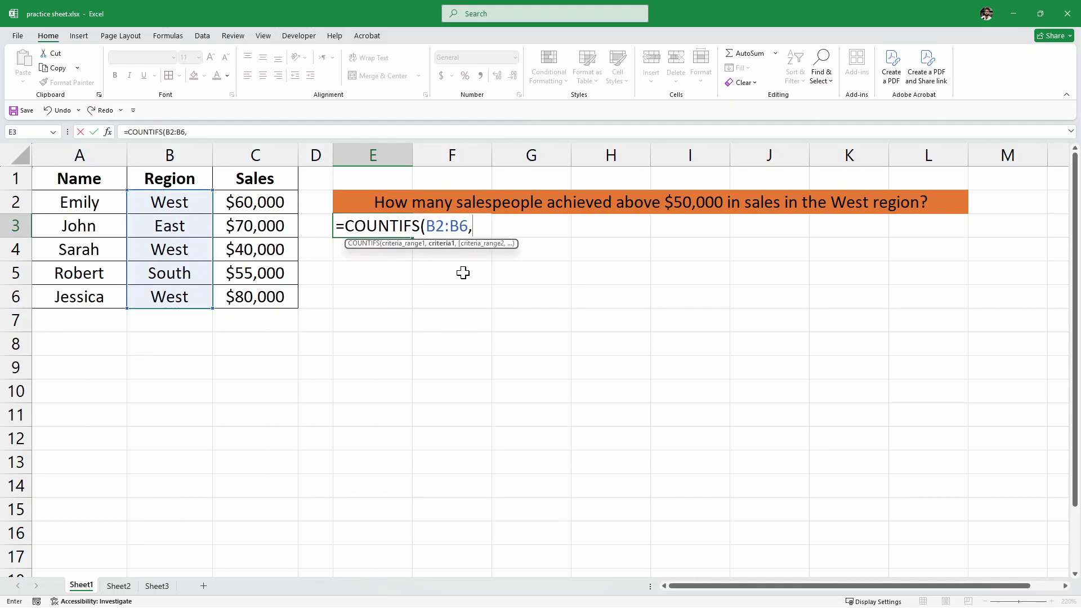
text("West",)
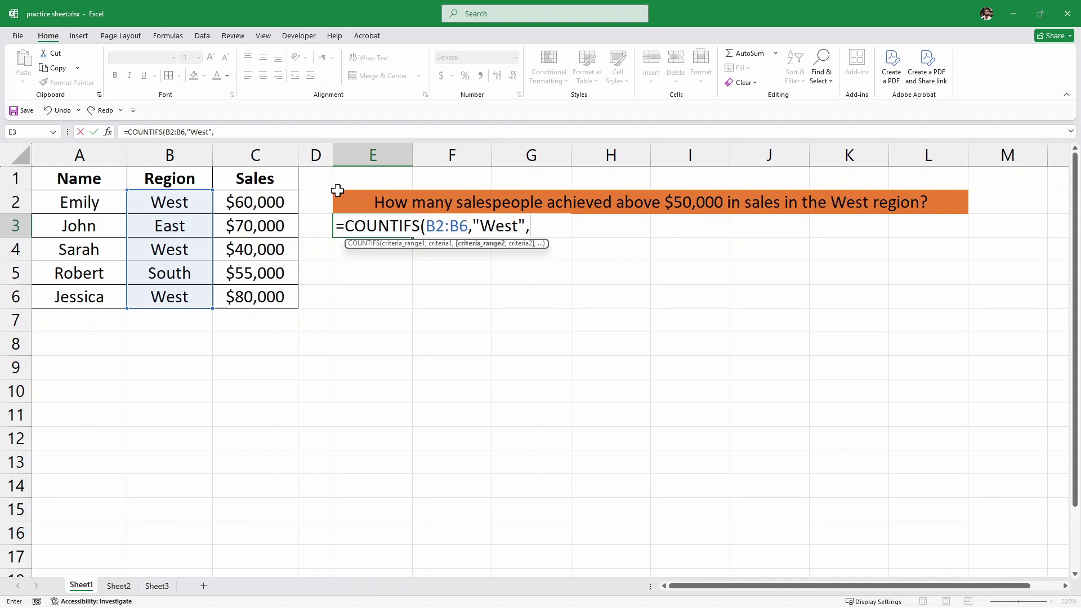
drag(230, 202, 286, 294)
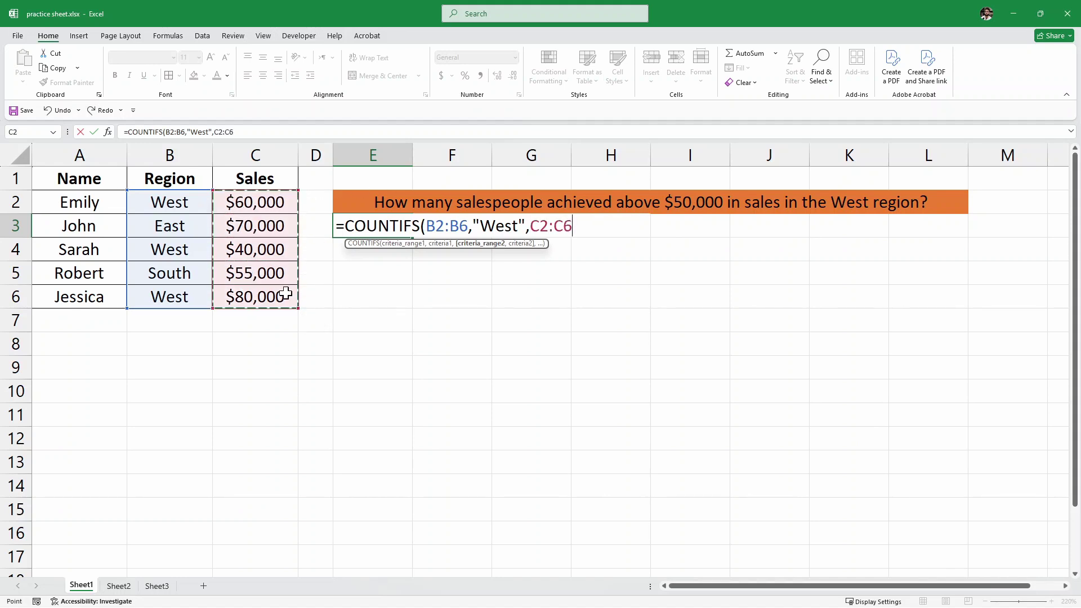
text(,)
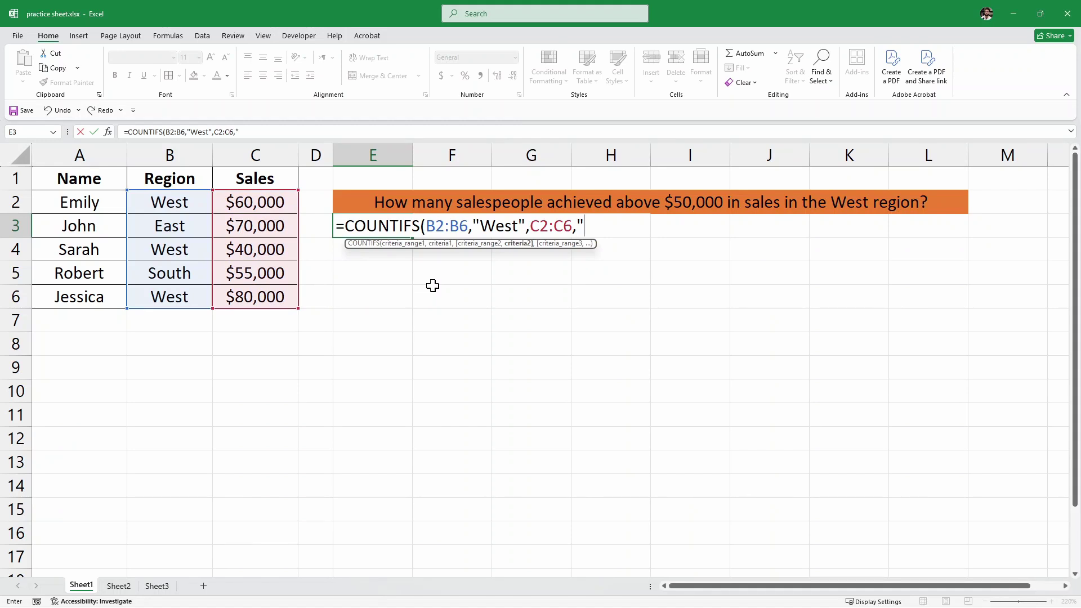
text(">50000)
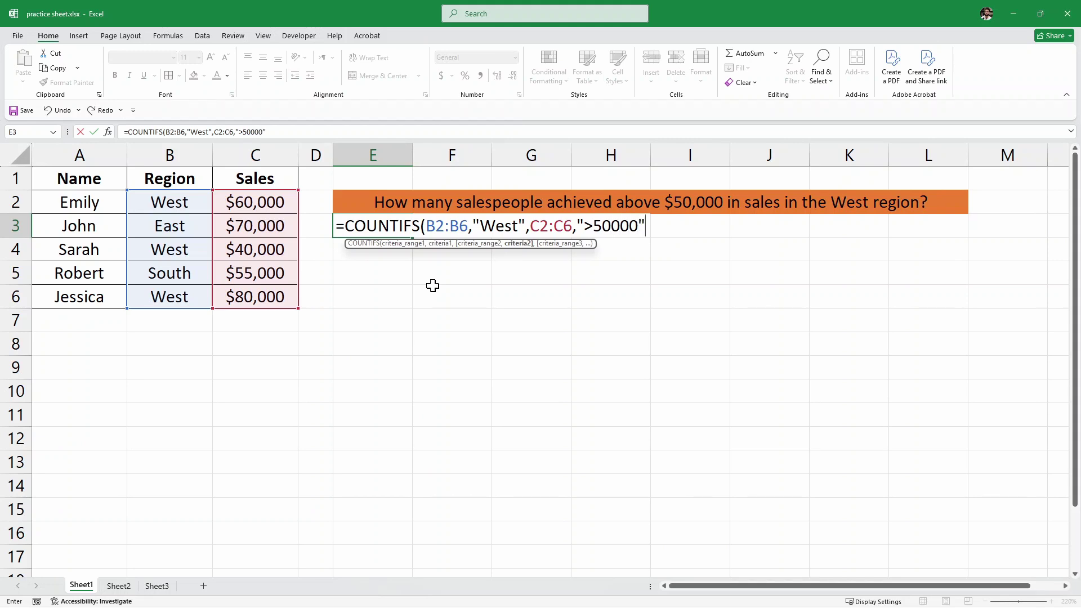
text("))
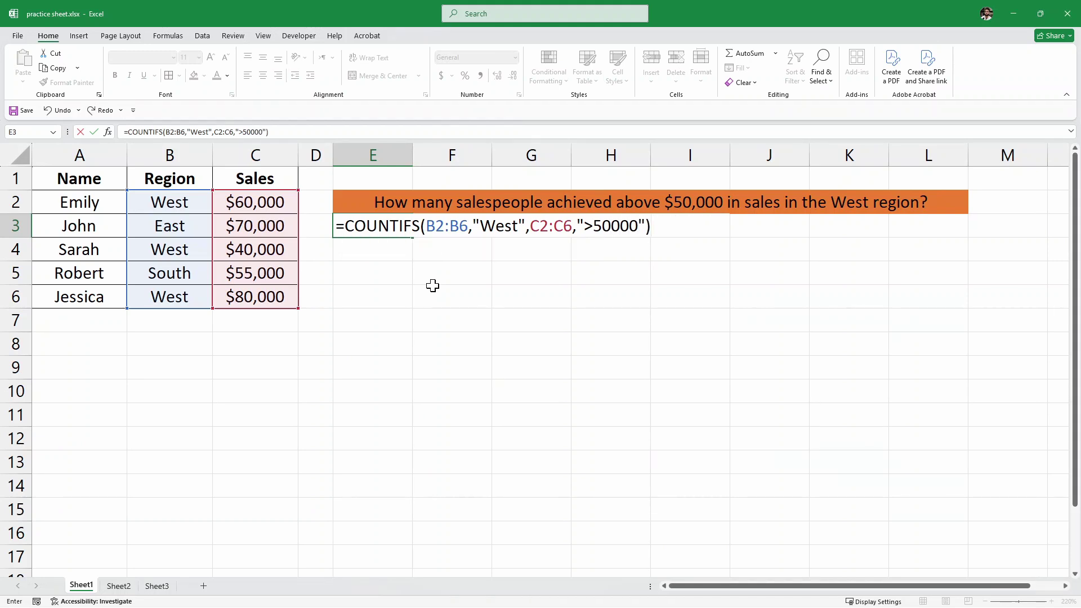
key(Return)
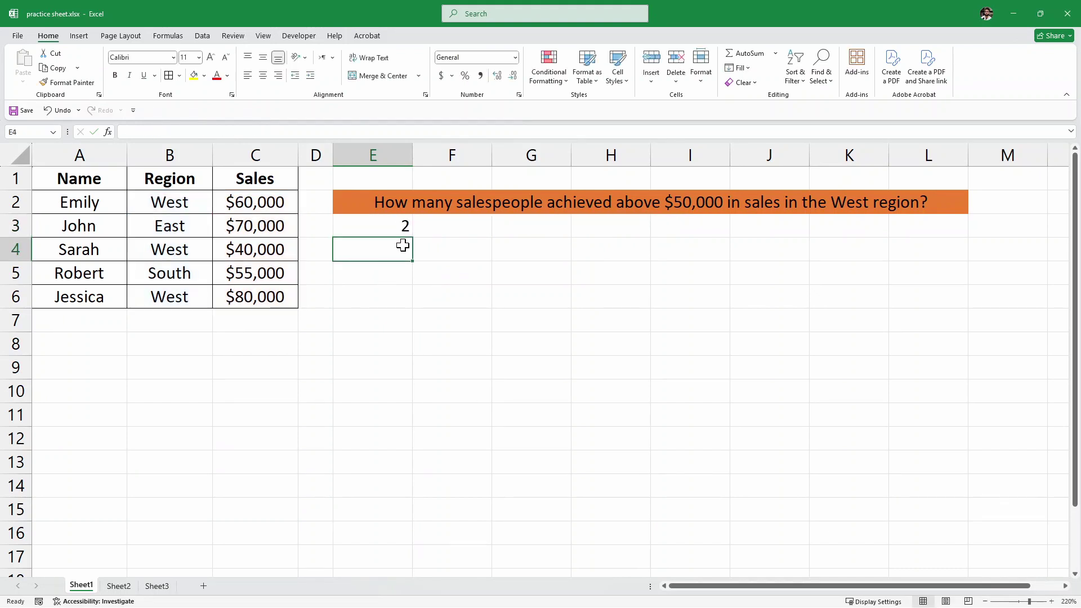
click(371, 225)
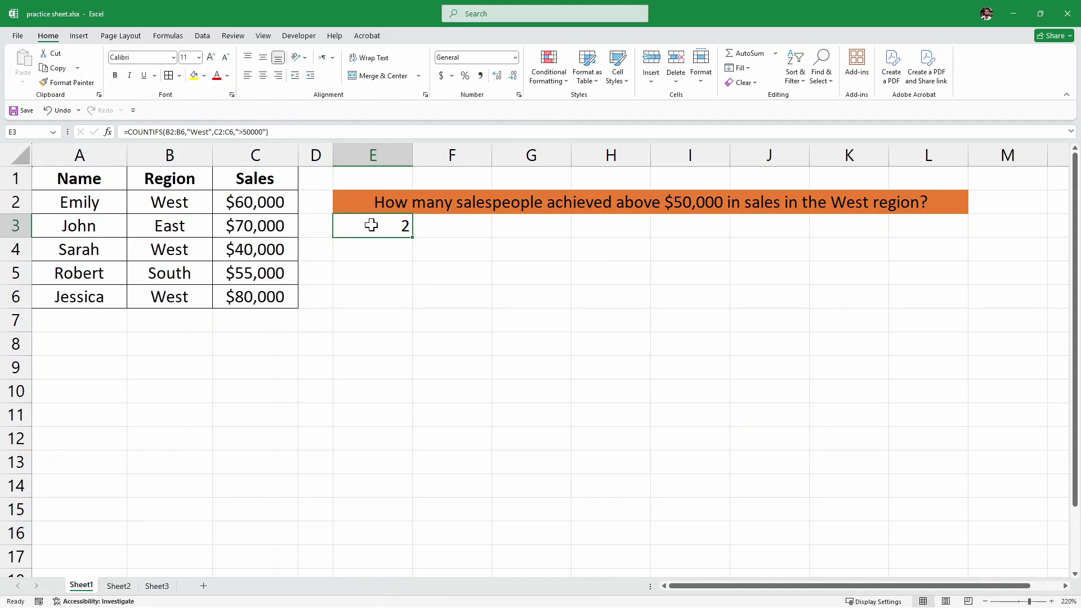
drag(58, 200, 251, 207)
drag(253, 296, 83, 302)
click(453, 225)
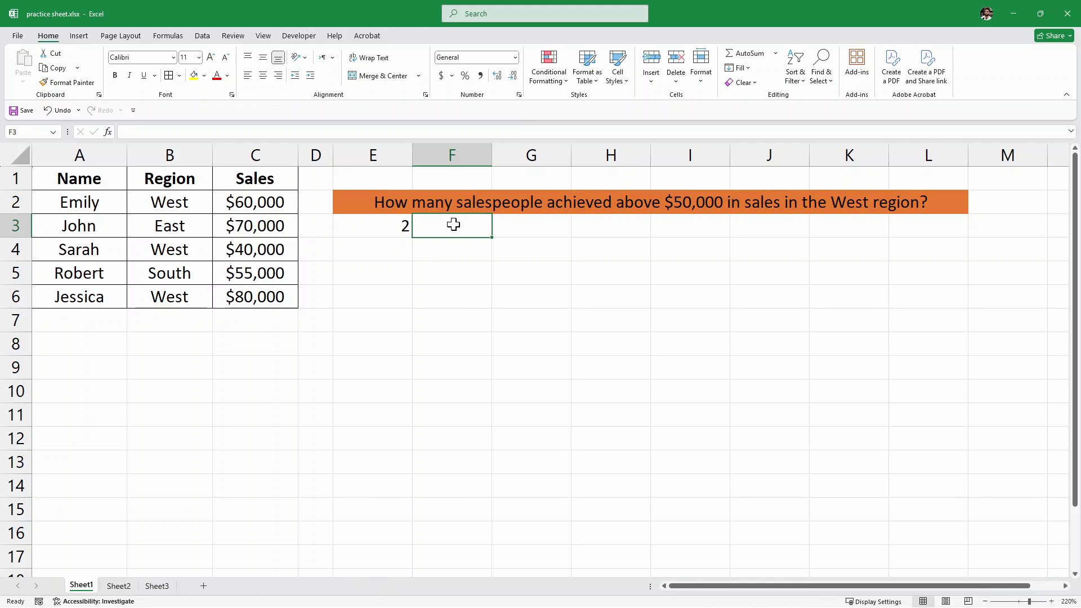
Go to Sheet2, review the Order ID, Product and Status table and the pending laptops question, then select F3.
click(119, 586)
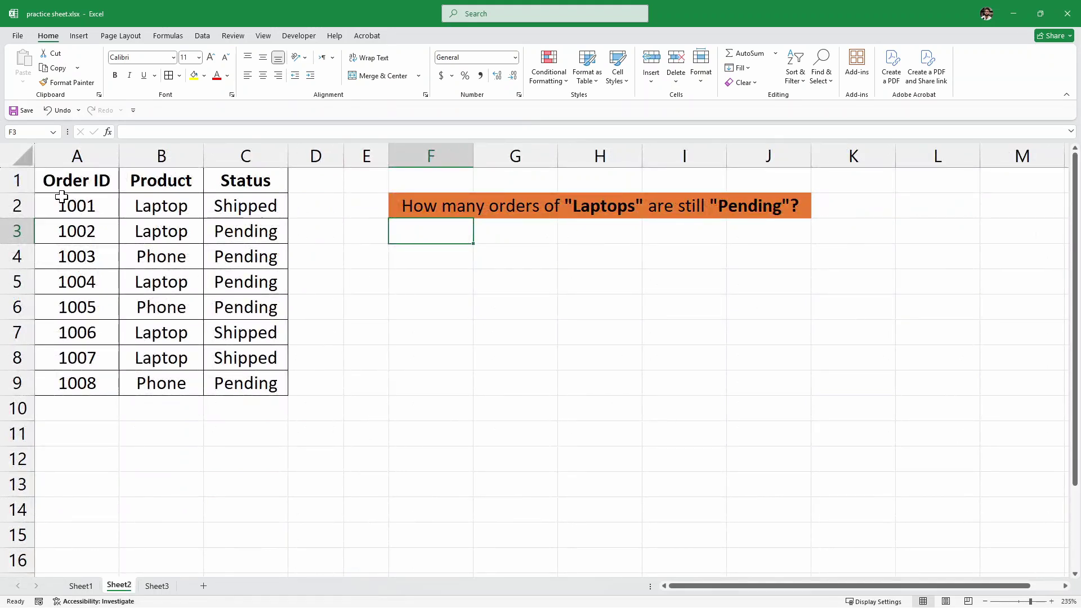
drag(51, 181, 259, 222)
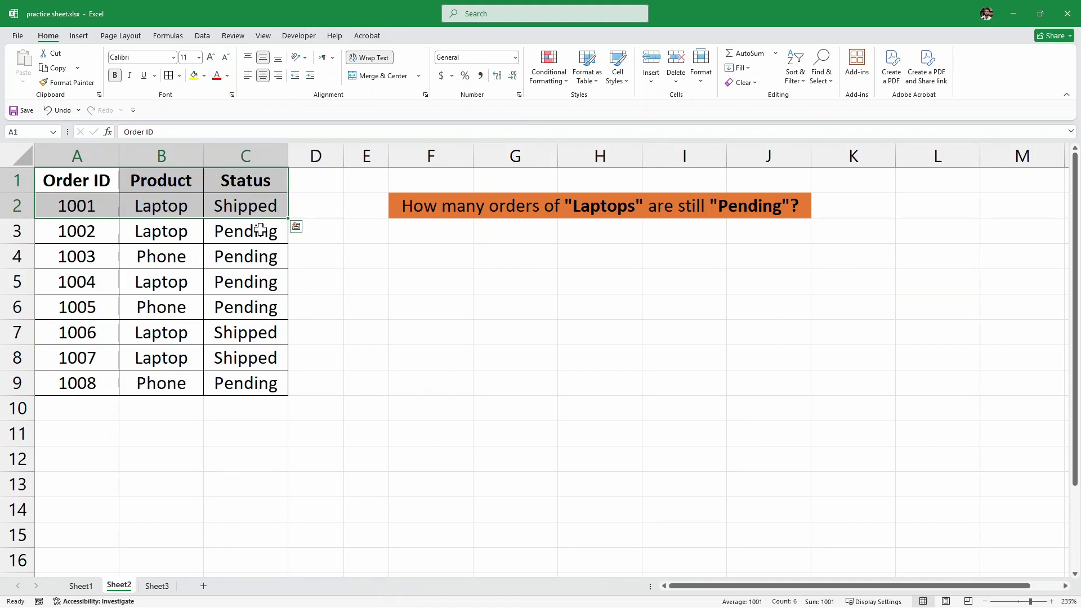
click(247, 232)
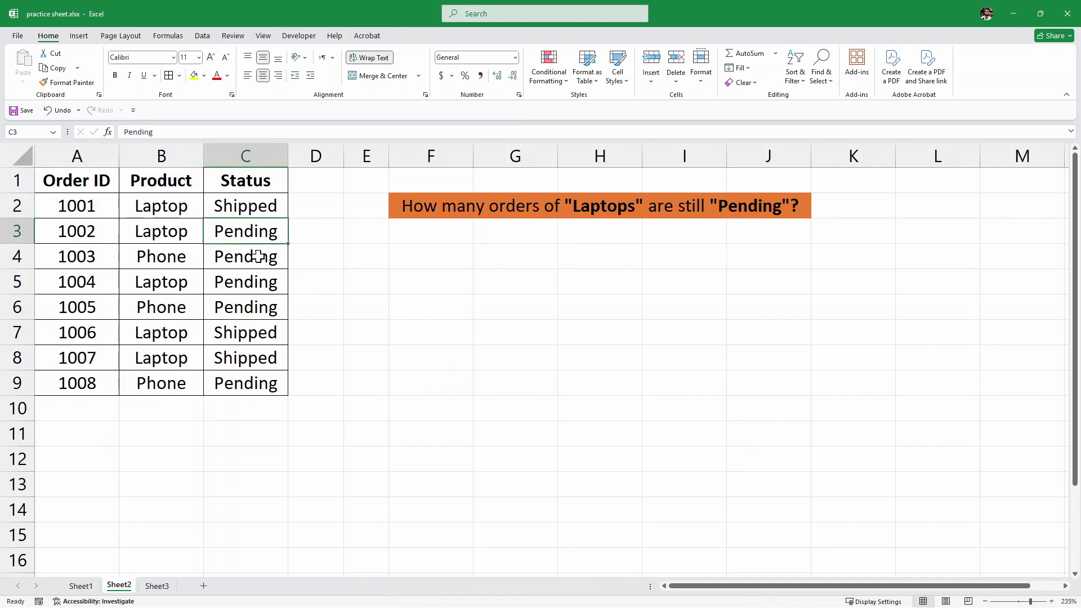
click(411, 206)
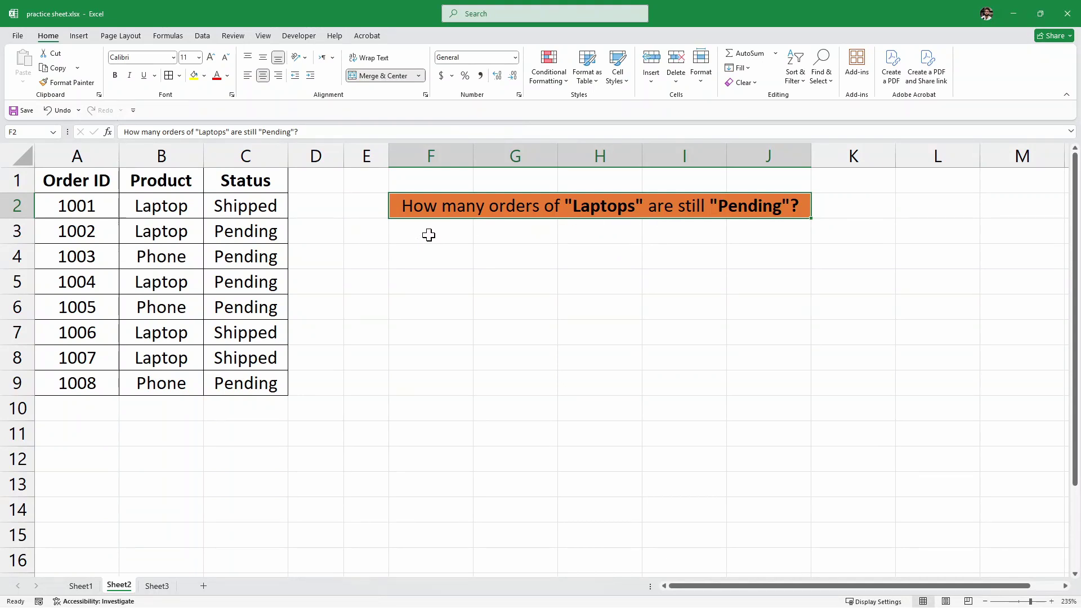
click(424, 234)
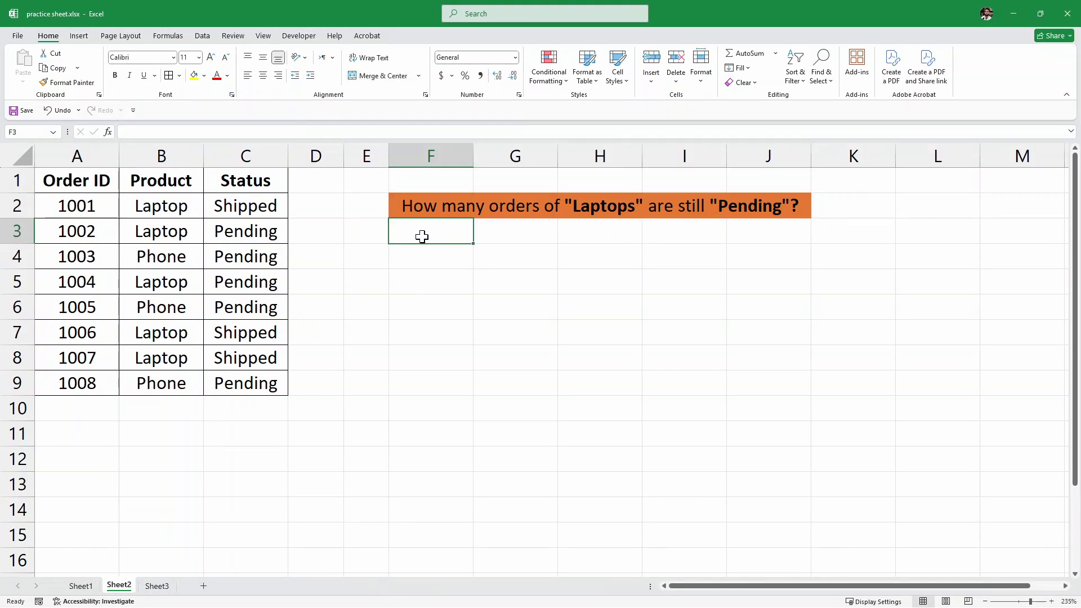
Enter =COUNTIFS(B2:B9,"Laptop",C2:C9,"Pending") in F3, returning 2.
text(=)
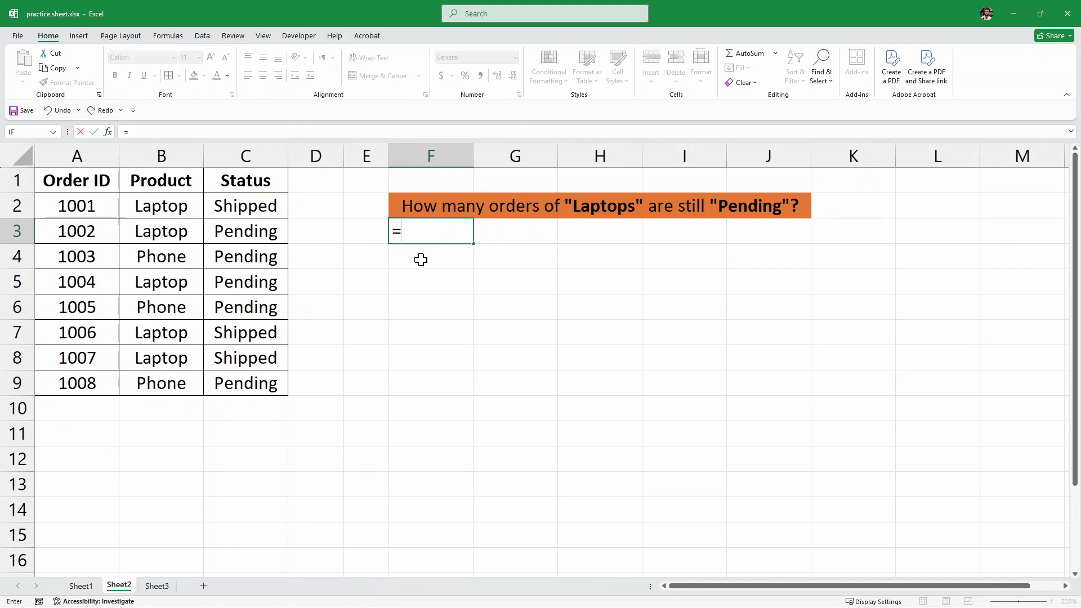
text(COUNTIF)
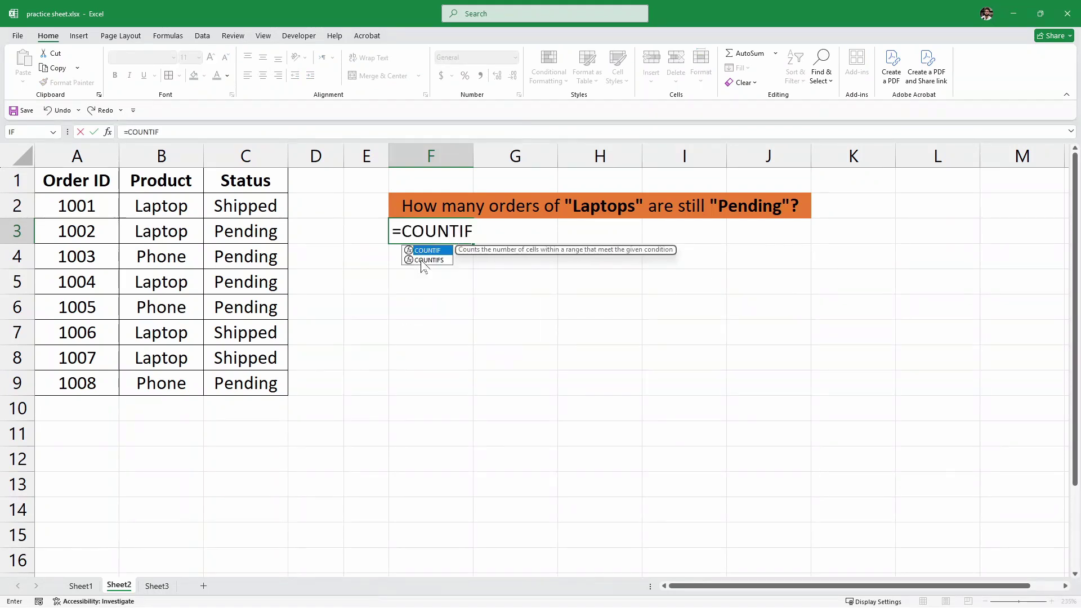
text(S()
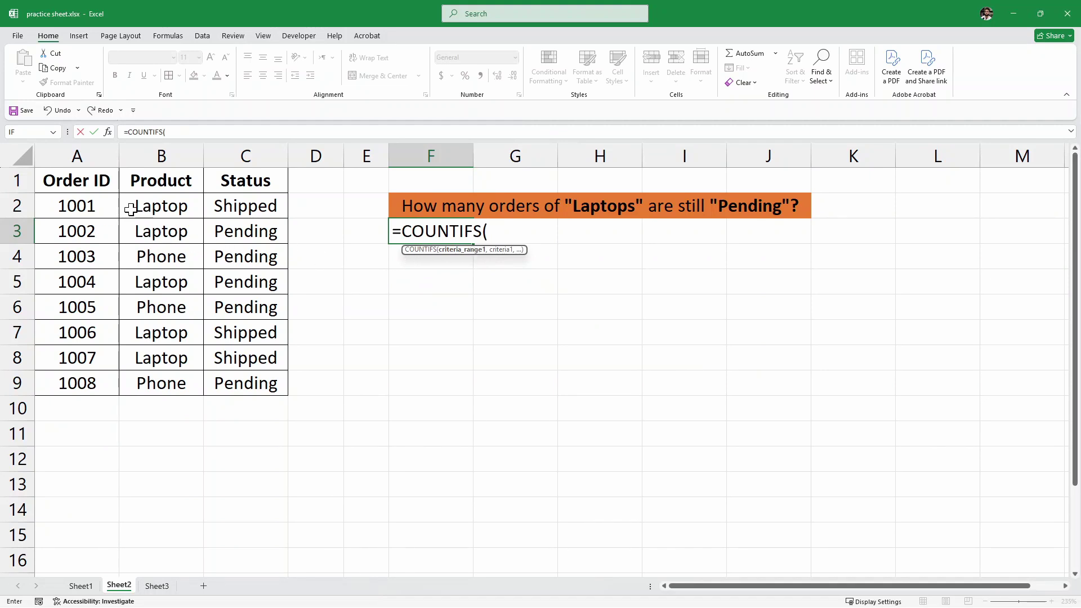
drag(143, 205, 151, 373)
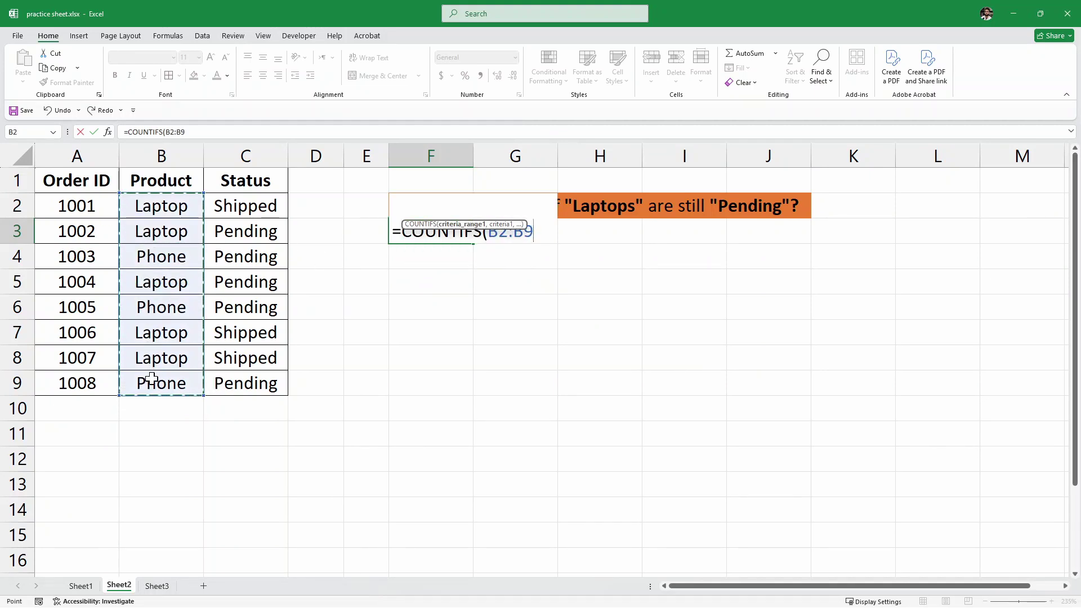
text(,)
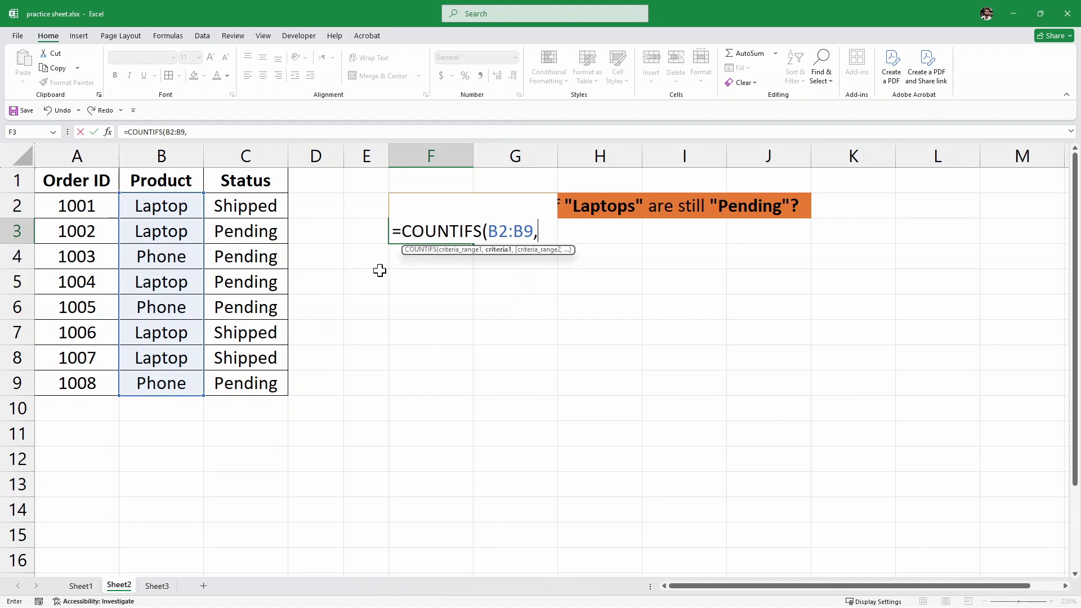
text("Laptop)
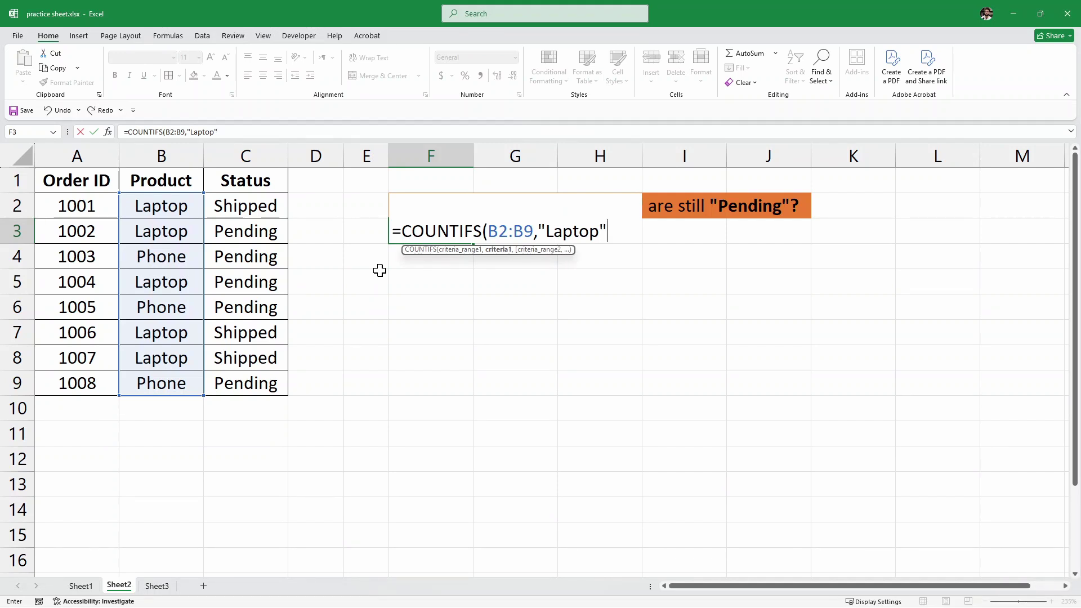
text(",)
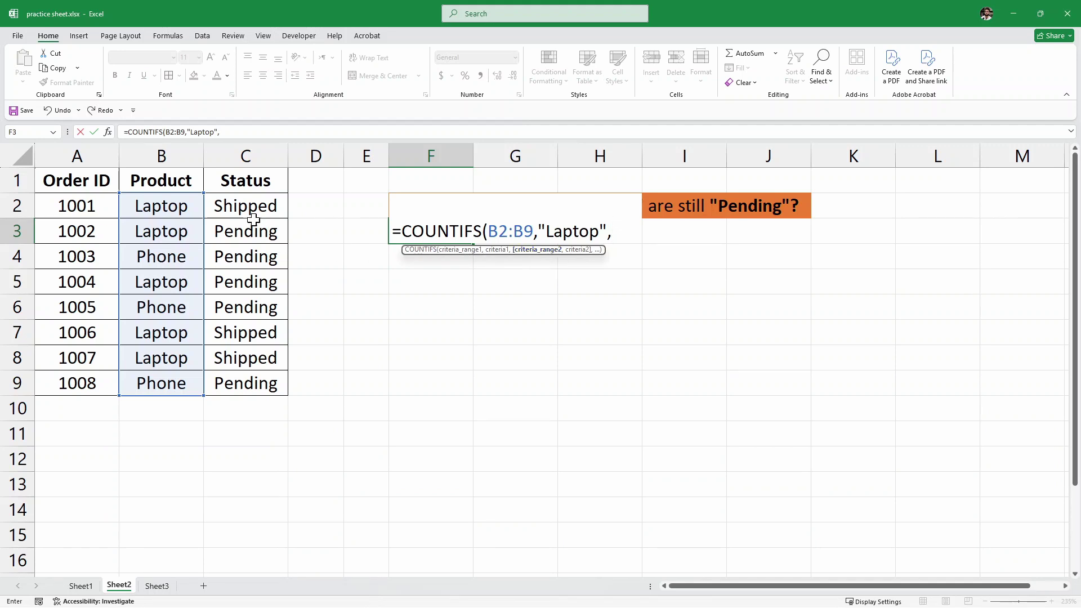
drag(247, 213, 254, 384)
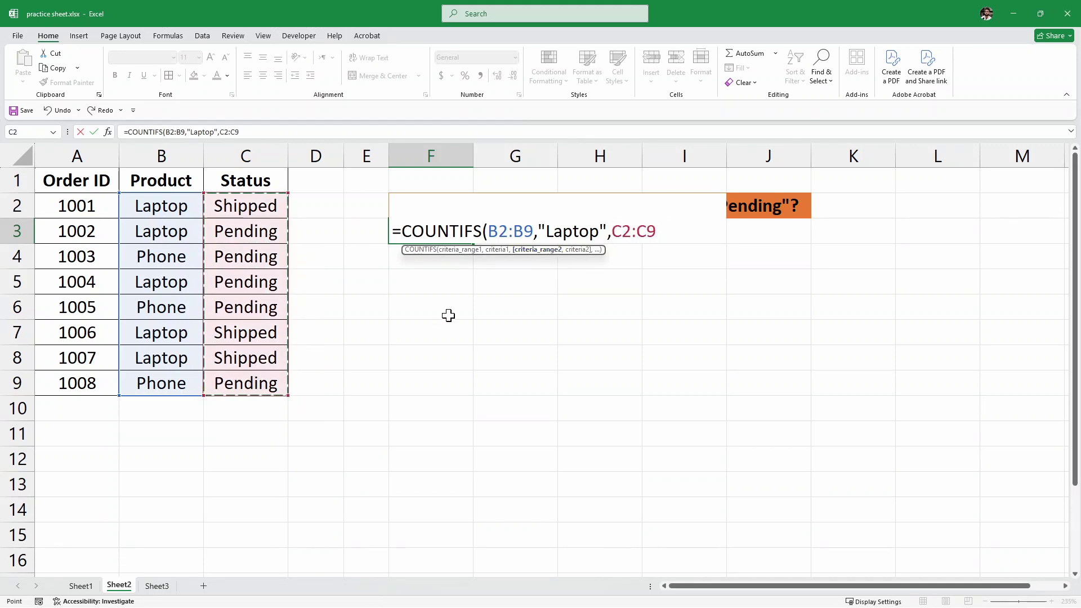
text(,)
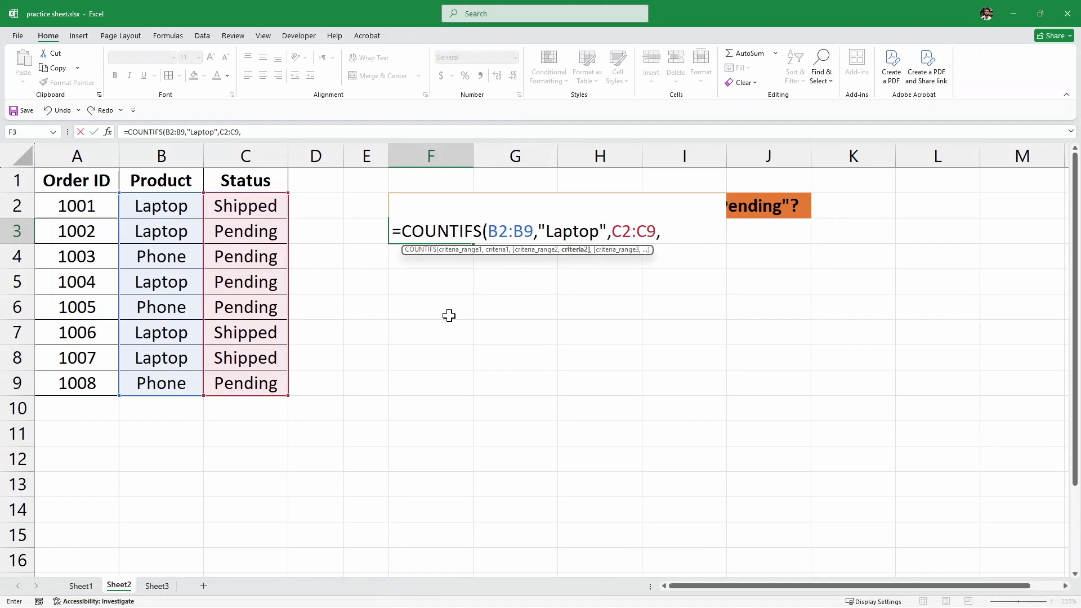
text("Pending)
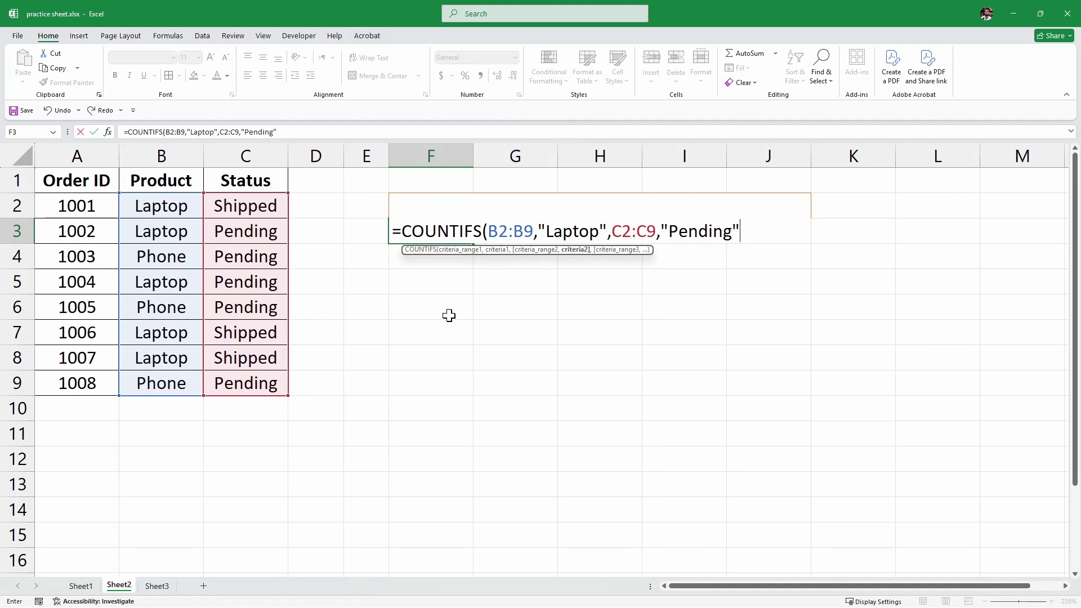
text("))
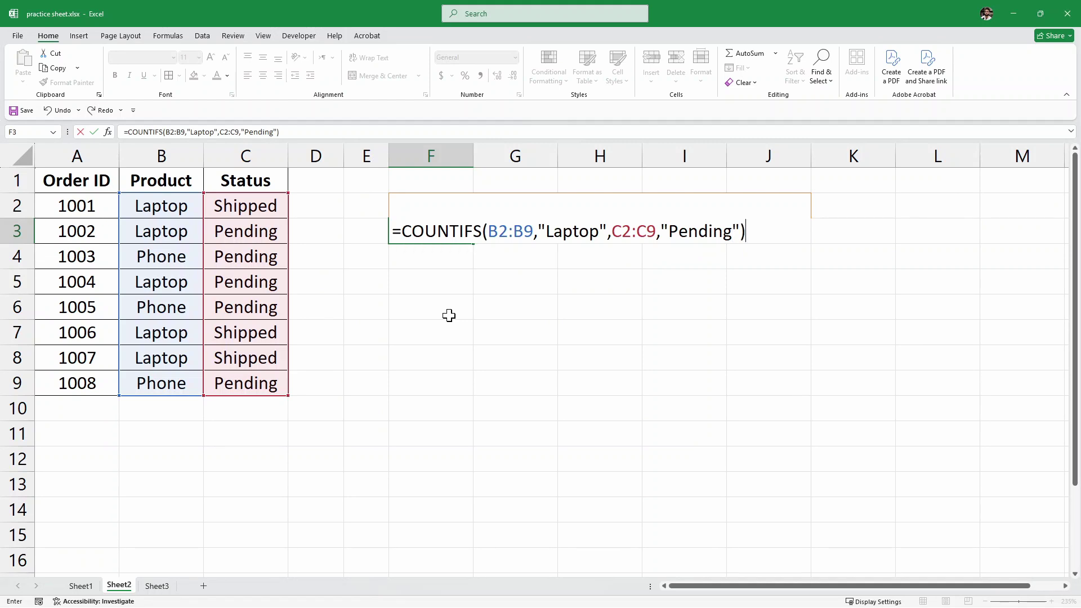
key(Return)
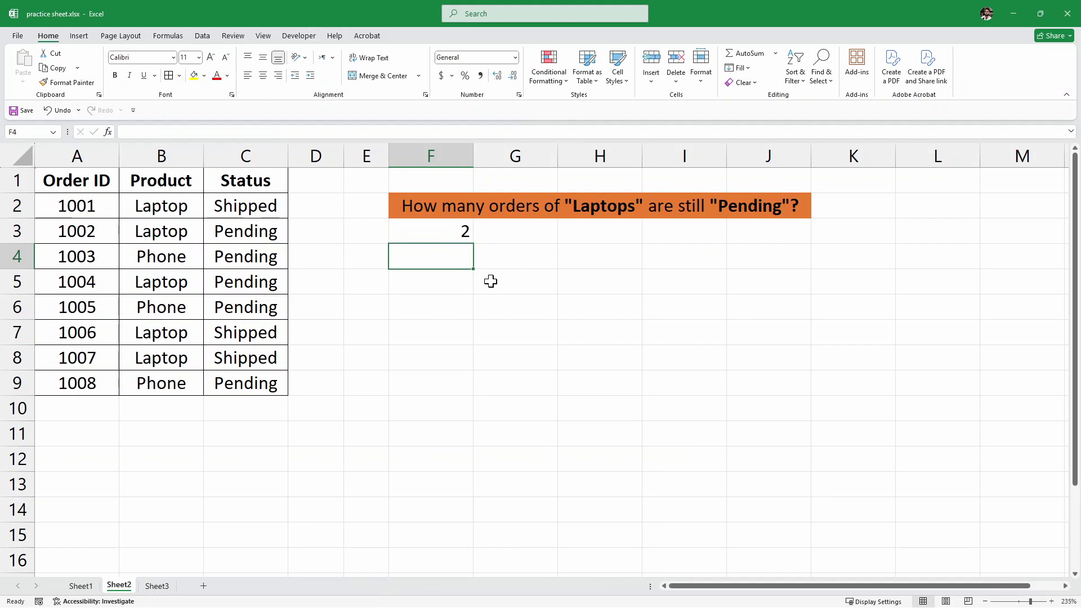
click(431, 232)
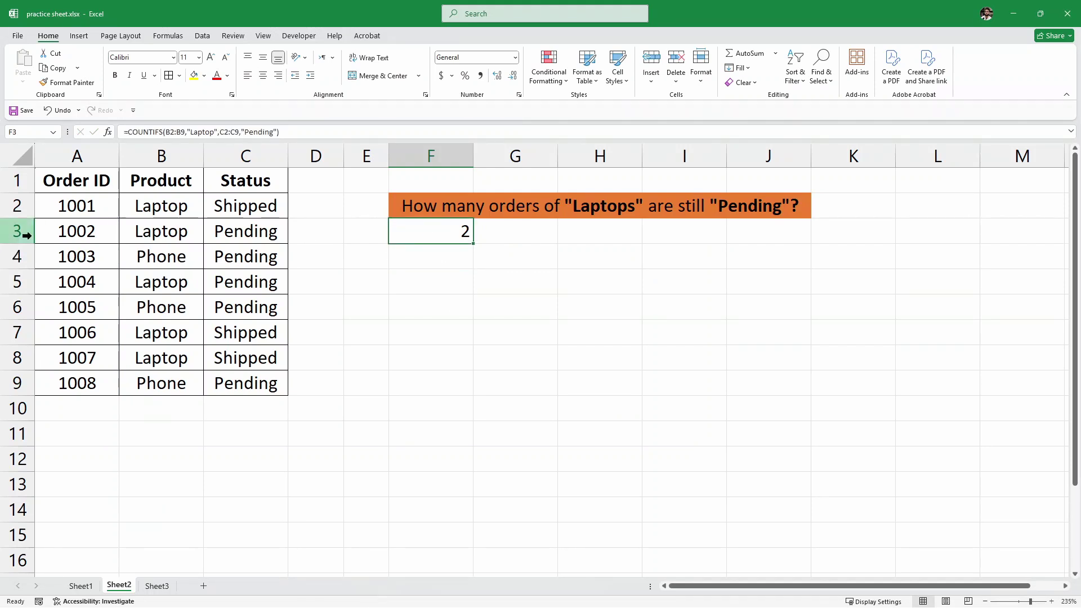
drag(78, 233, 246, 230)
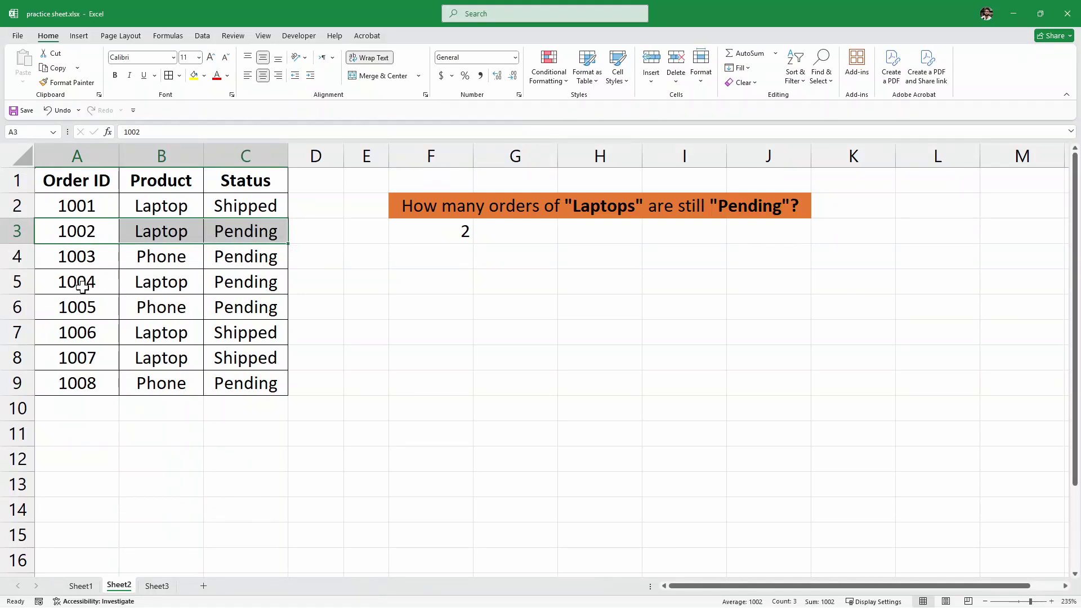
drag(85, 283, 269, 283)
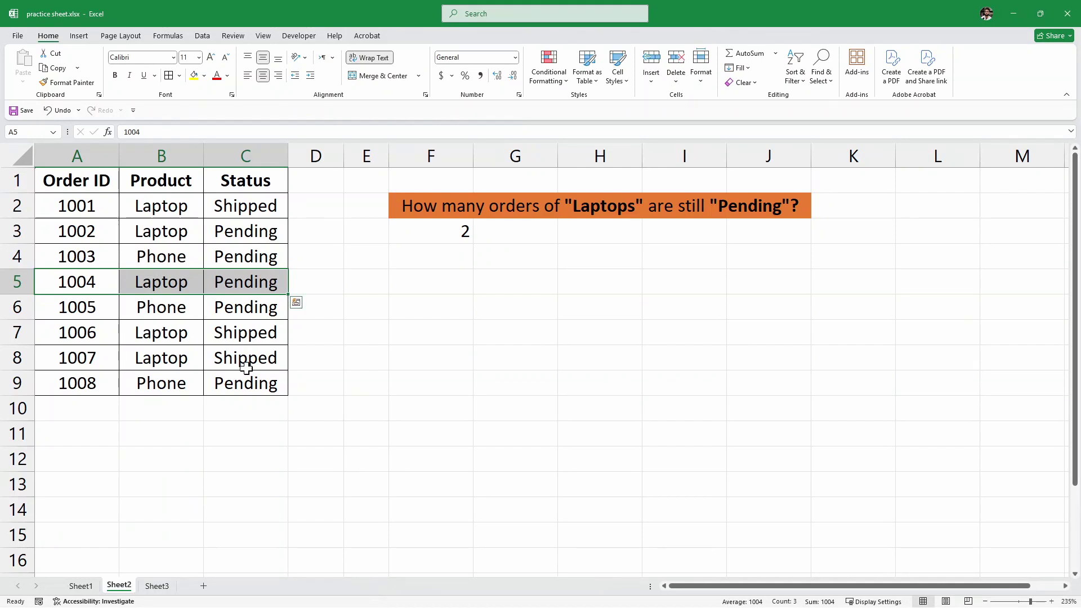
click(514, 234)
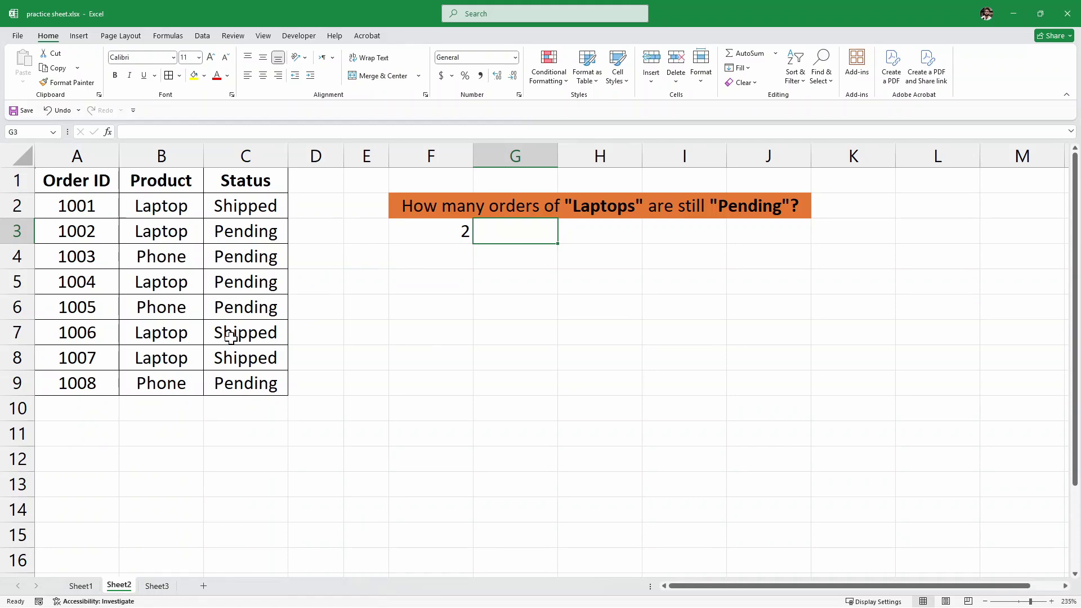
Go to Sheet3, review the leave table headers and the Finance leave question, and begin editing E4.
click(159, 587)
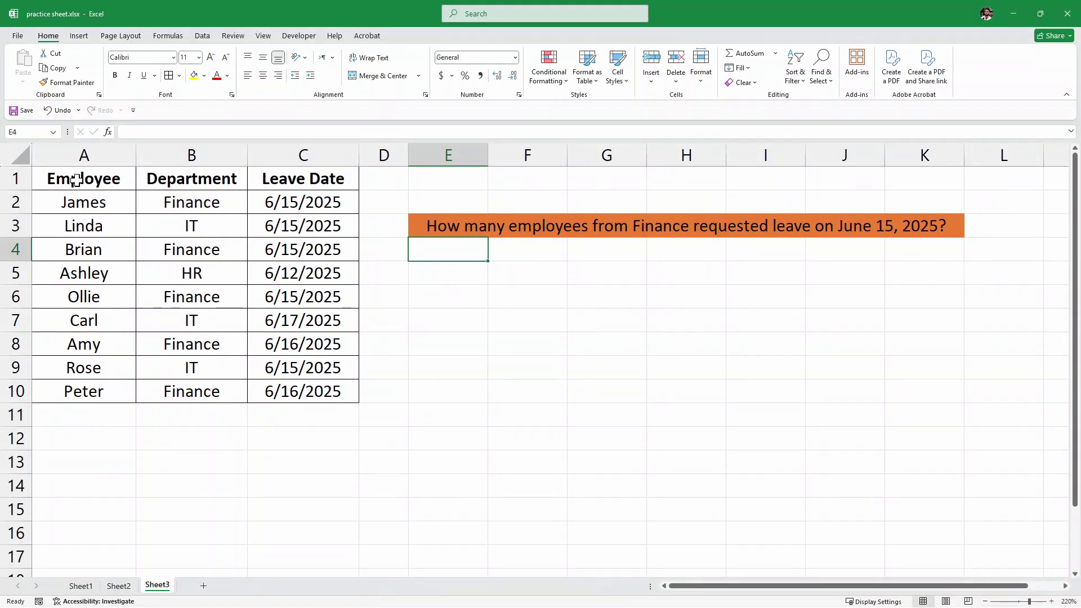
drag(76, 180, 223, 179)
drag(286, 179, 285, 179)
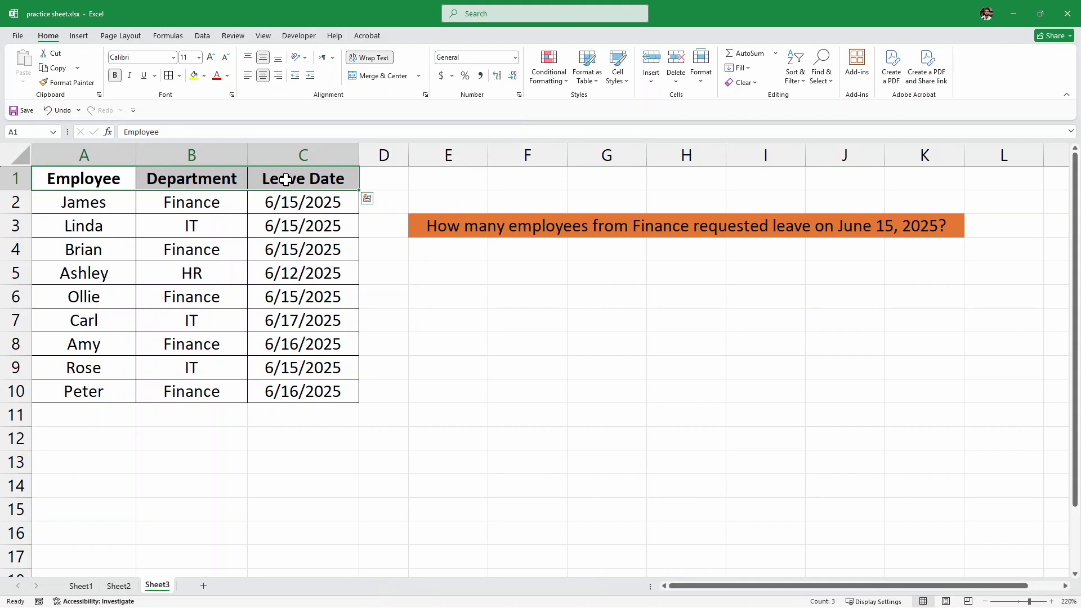
click(437, 255)
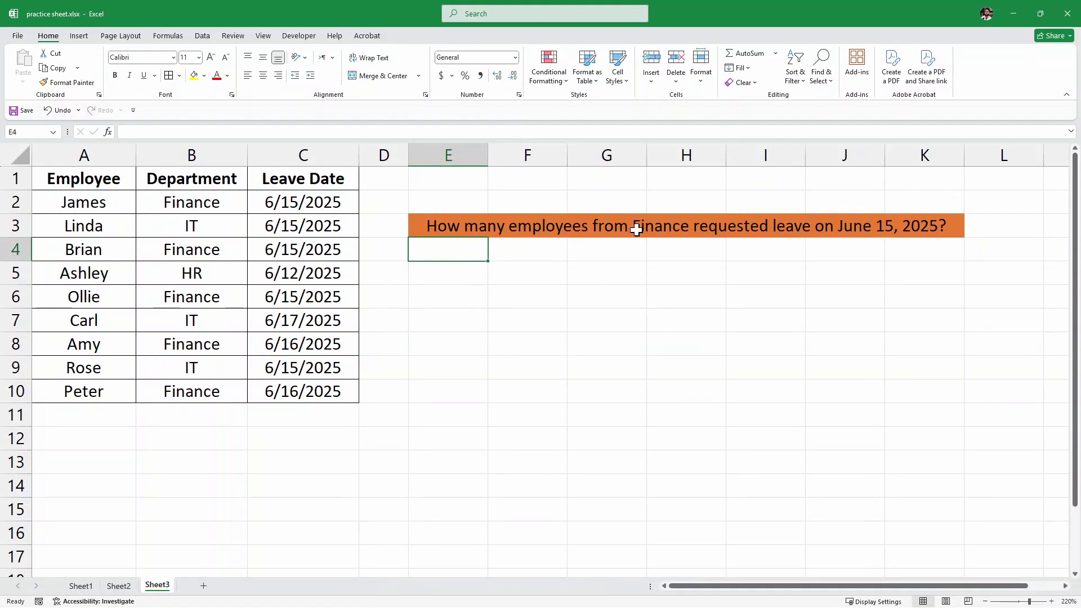
click(655, 226)
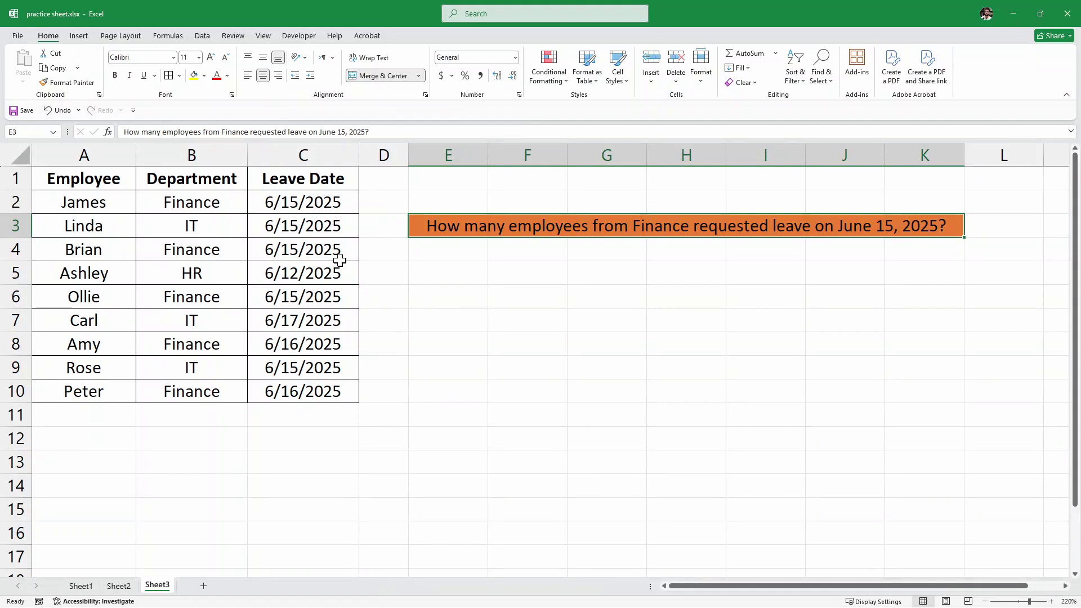
double_click(468, 256)
Type =COUNTIFS(B2:B10,"Finance",C2:C10,"6/15/2025") into E4 without entering it.
text(=)
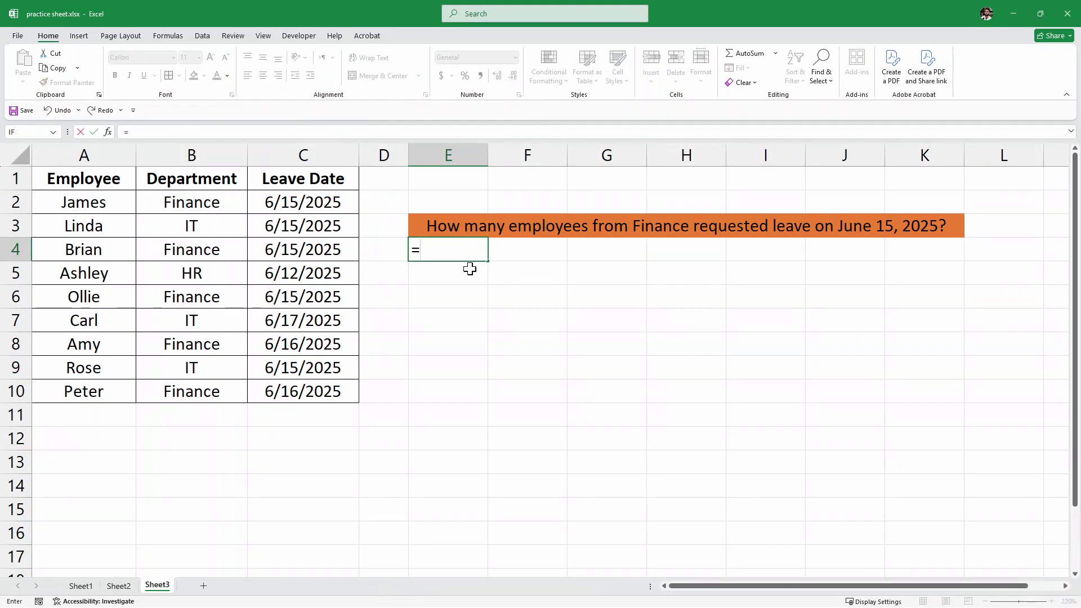
text(COUNTIFS)
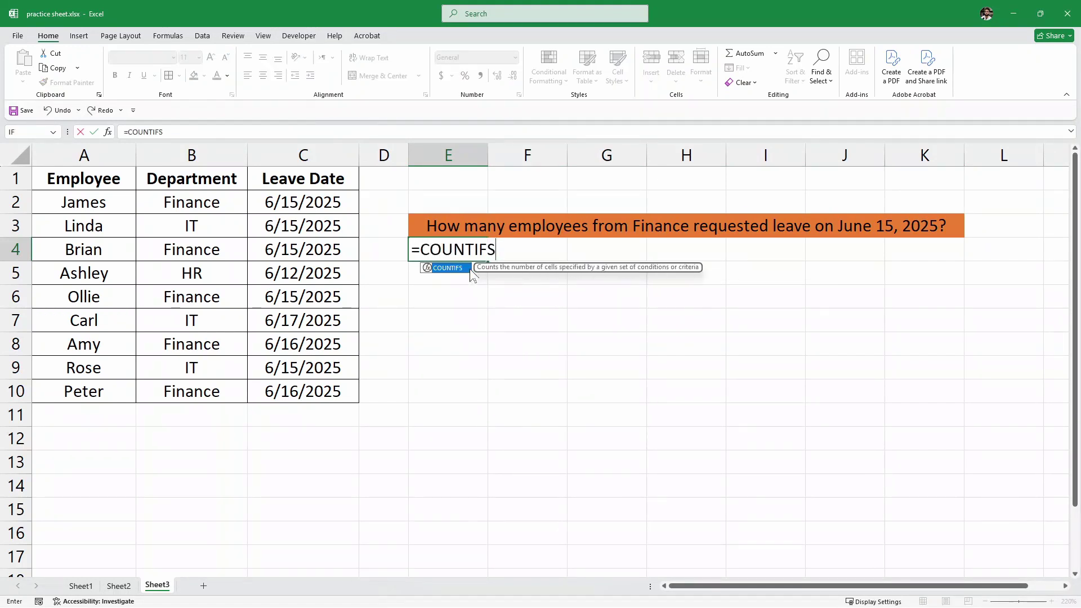
double_click(467, 268)
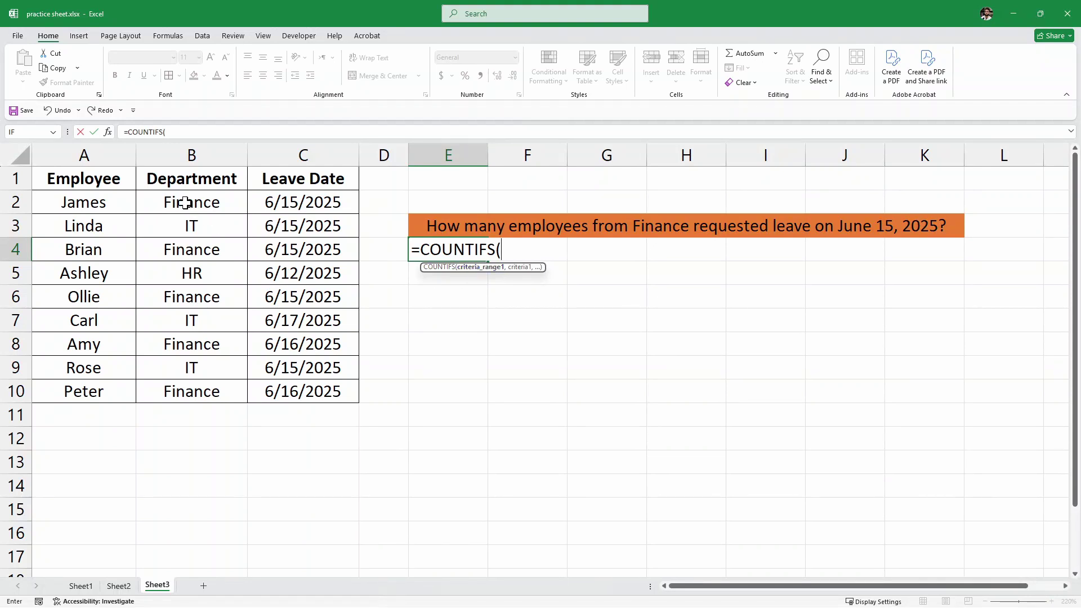
drag(184, 204, 199, 395)
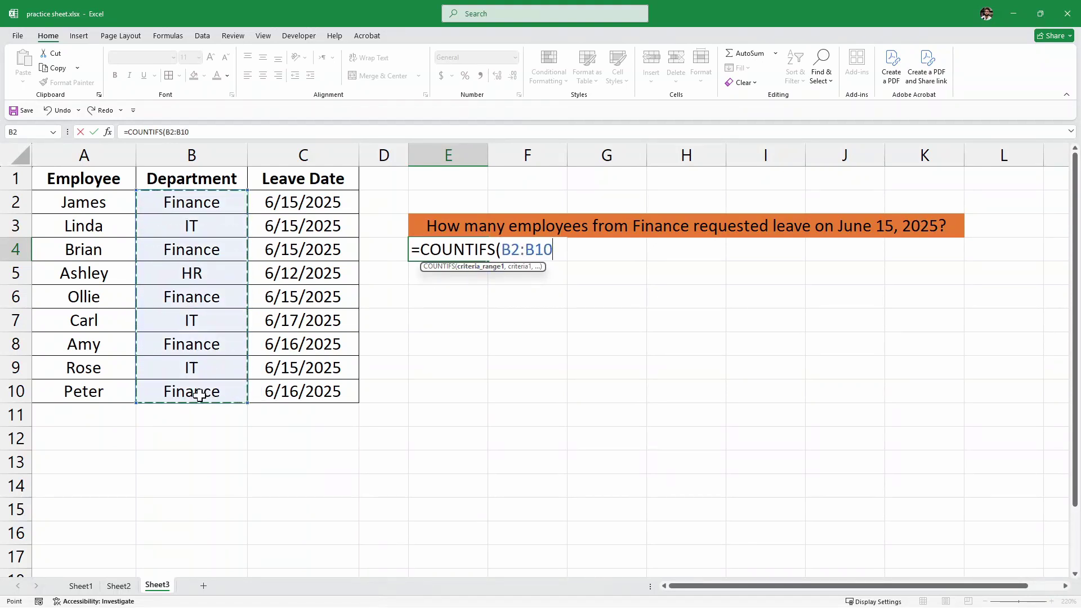
text(,)
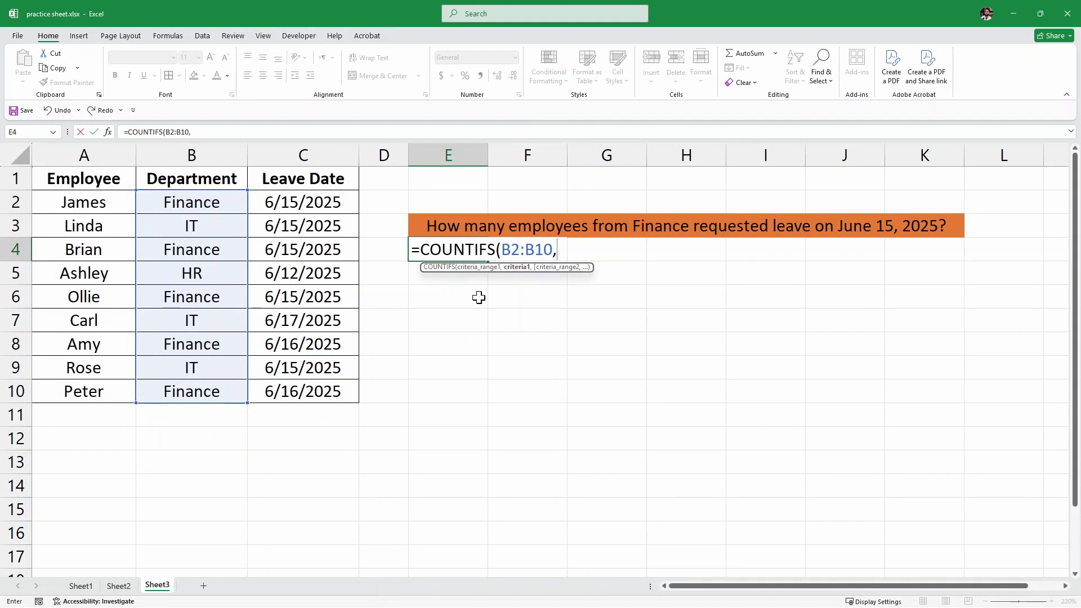
text("Finance",)
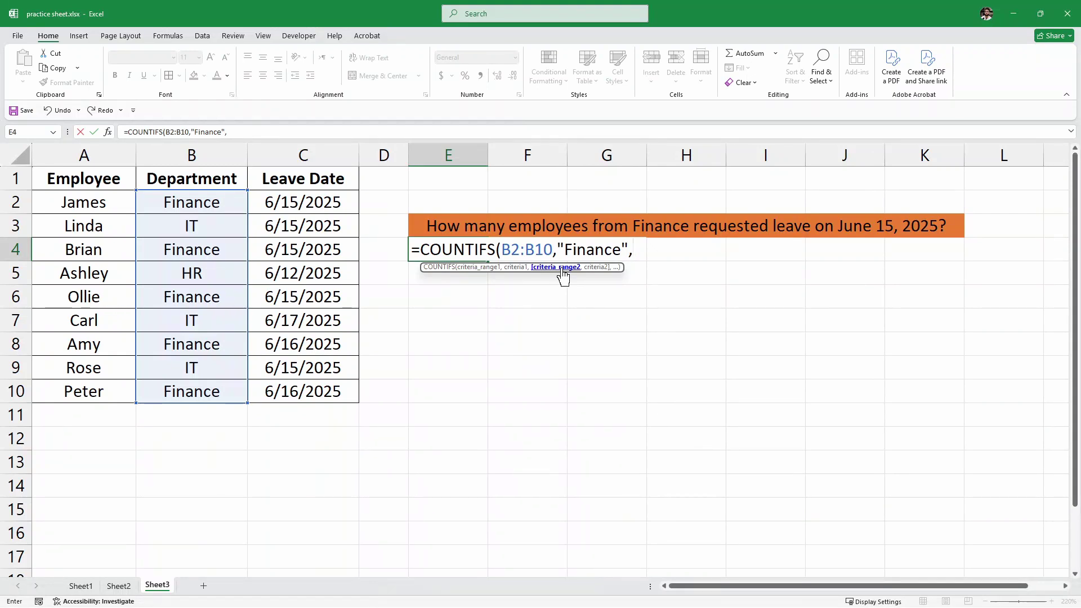
drag(280, 205, 313, 395)
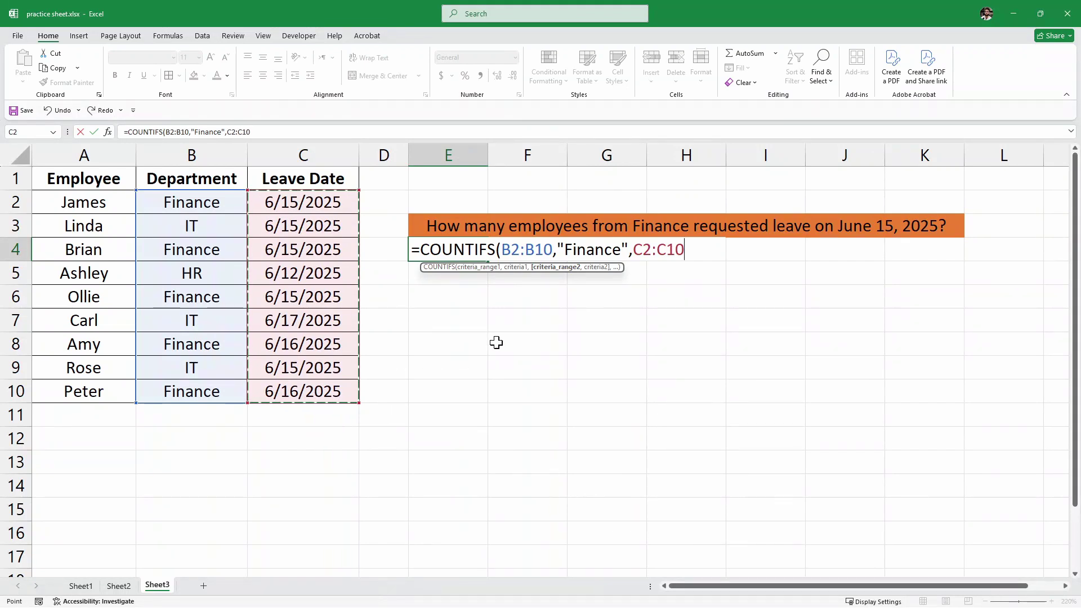
text(,)
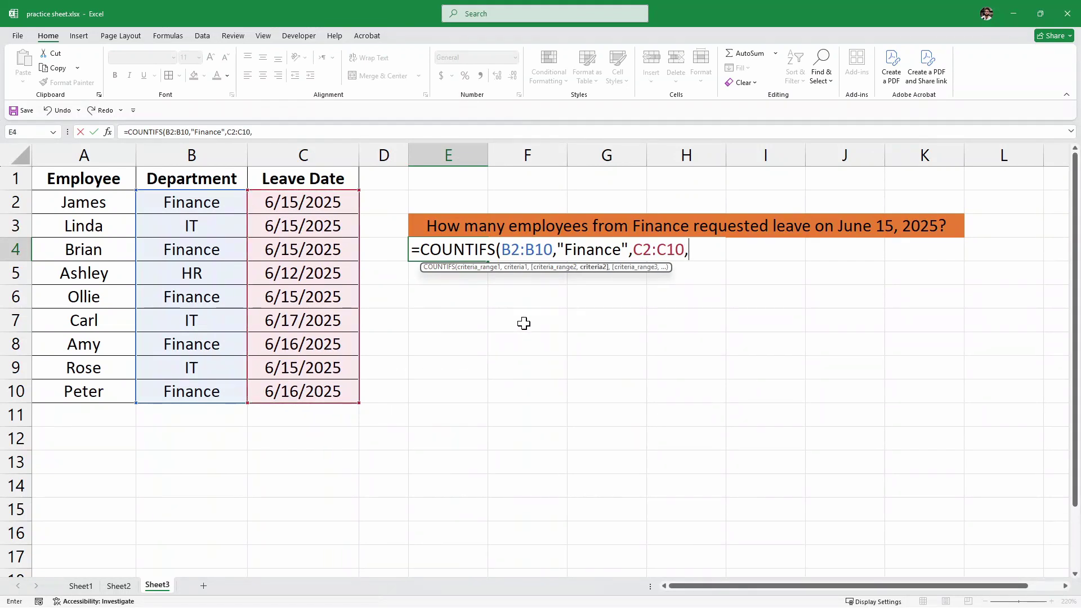
text("6/15/)
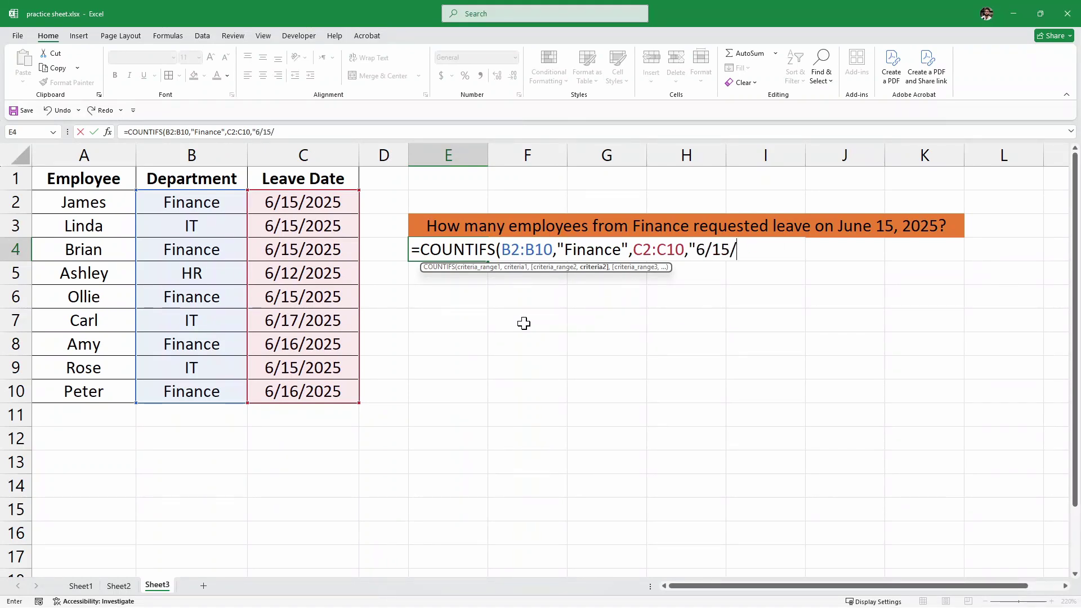
text(2025"))
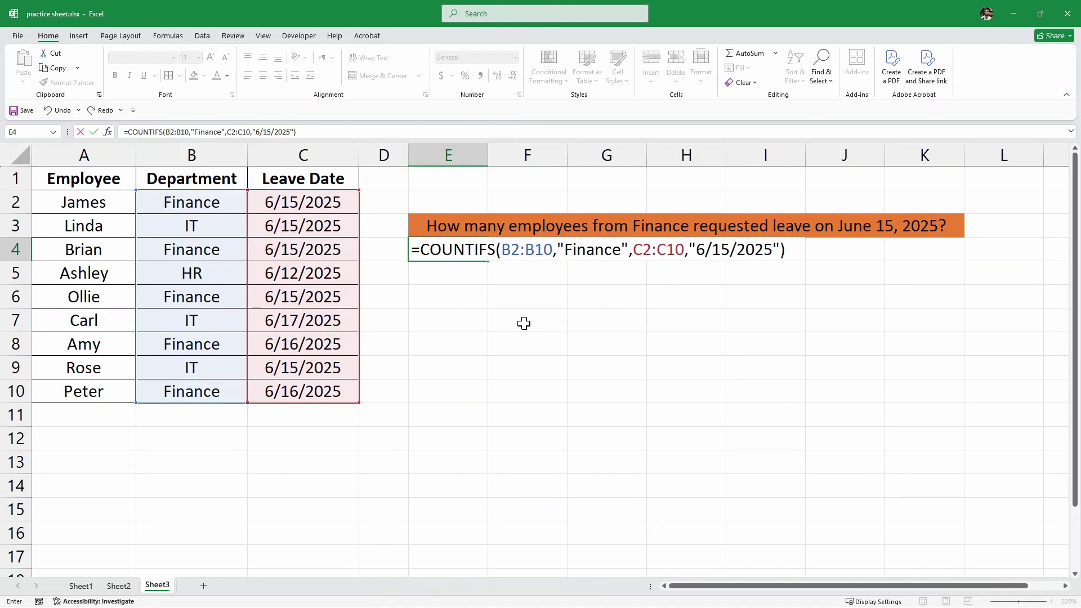
Commit the E4 formula, showing 3, and verify it against the Finance rows 2, 4, 6, 8 and 10.
key(Return)
click(457, 255)
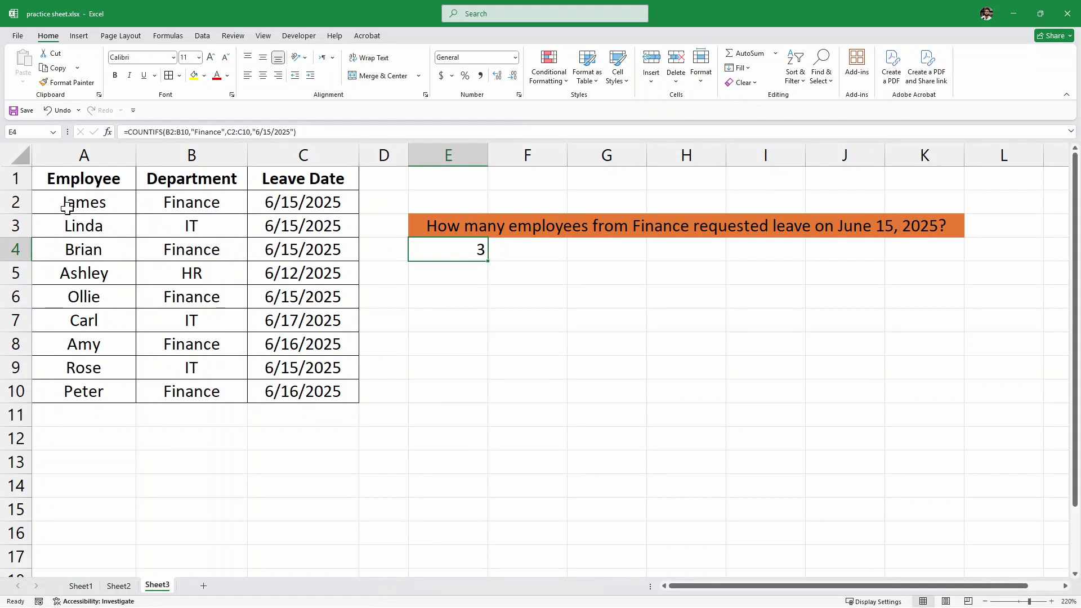
drag(60, 207, 284, 206)
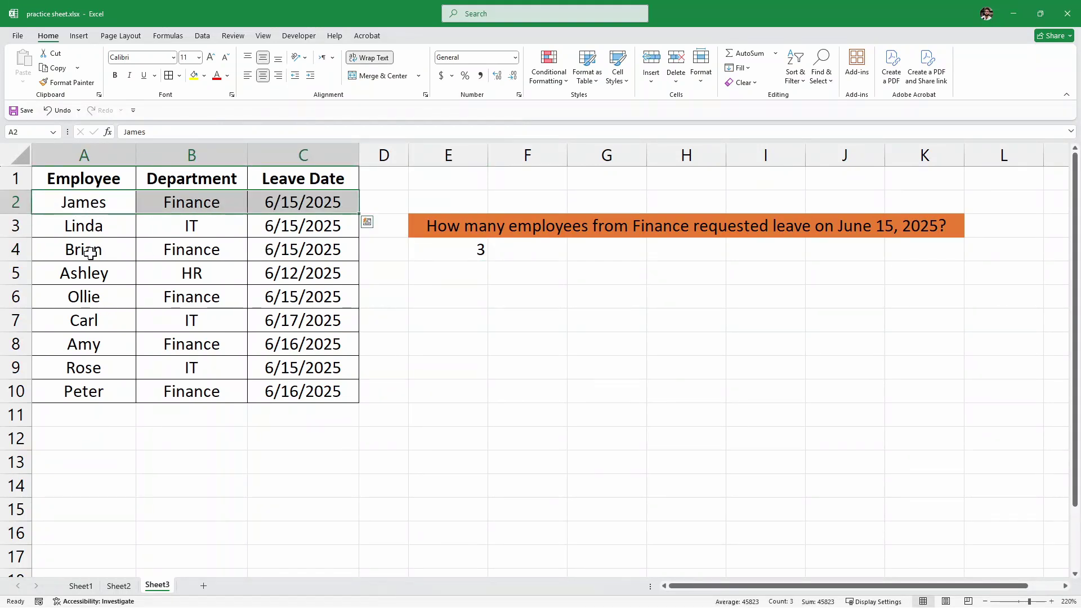
drag(87, 250, 290, 255)
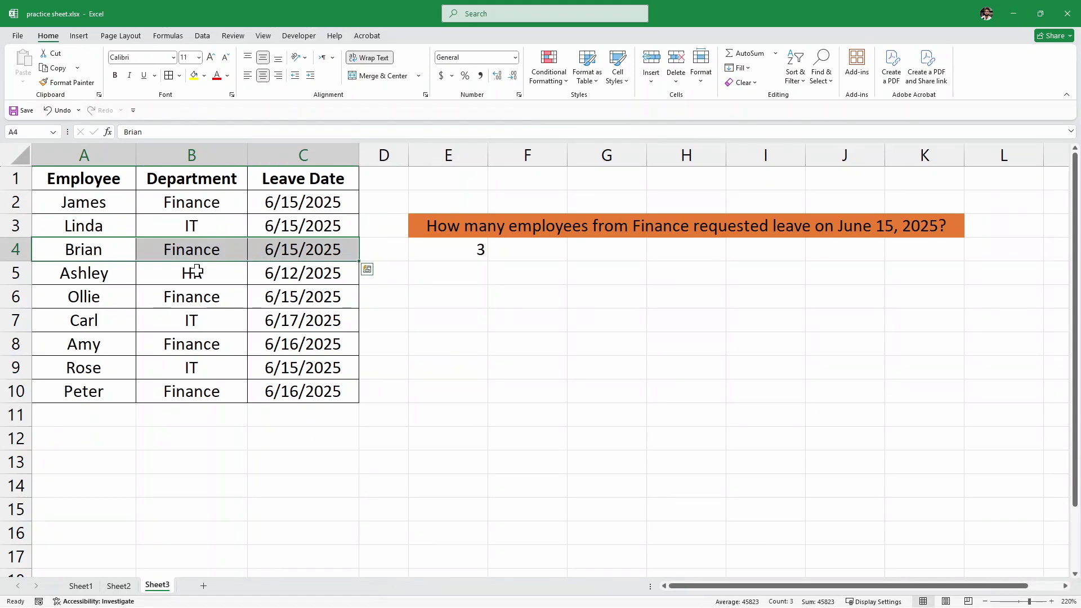
drag(97, 299, 324, 298)
drag(86, 345, 284, 347)
drag(93, 391, 284, 393)
click(522, 246)
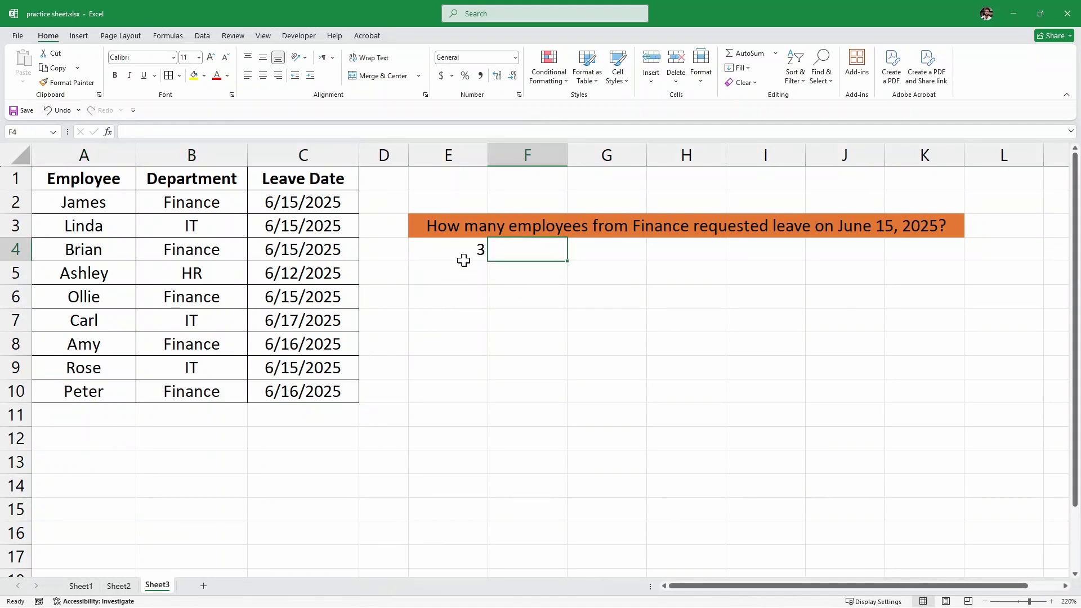